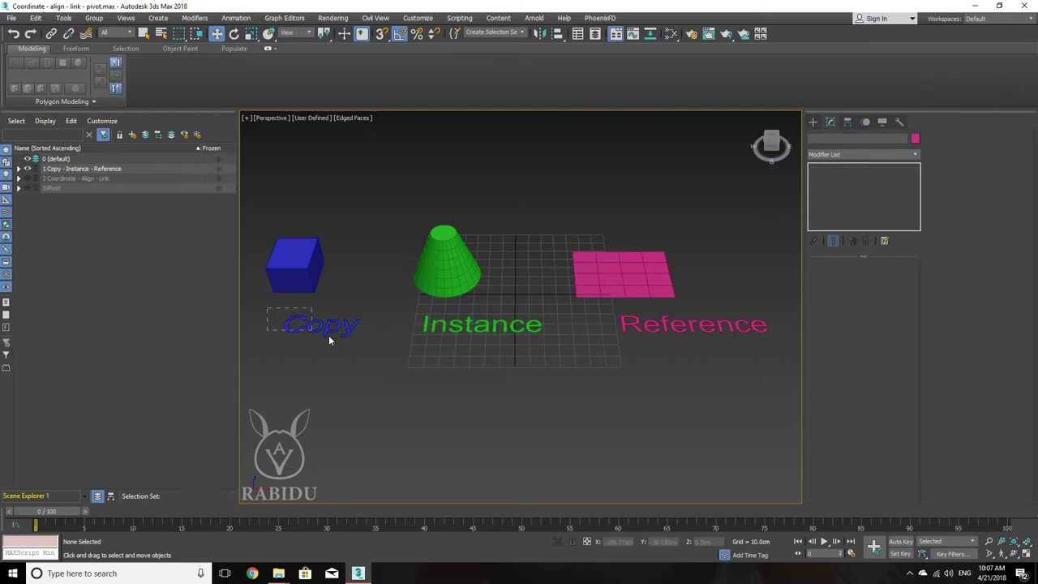
Step: Select the blue Box005 above the Copy label to show its Box parameters
mouse_move(675, 361)
mouse_down()
mouse_move(775, 359)
mouse_move(784, 347)
mouse_up()
click(385, 345)
drag(257, 340, 258, 362)
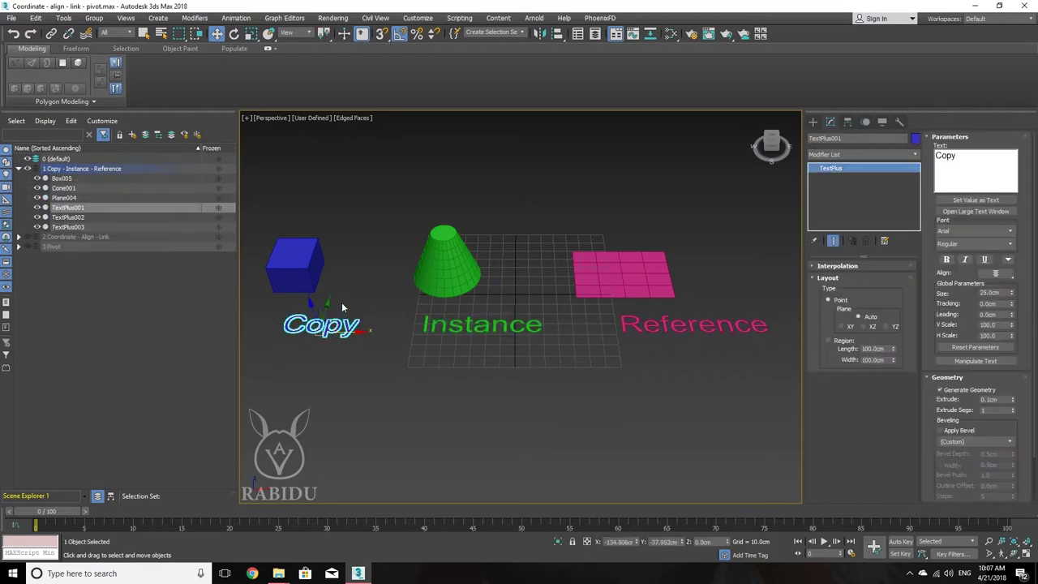
click(311, 255)
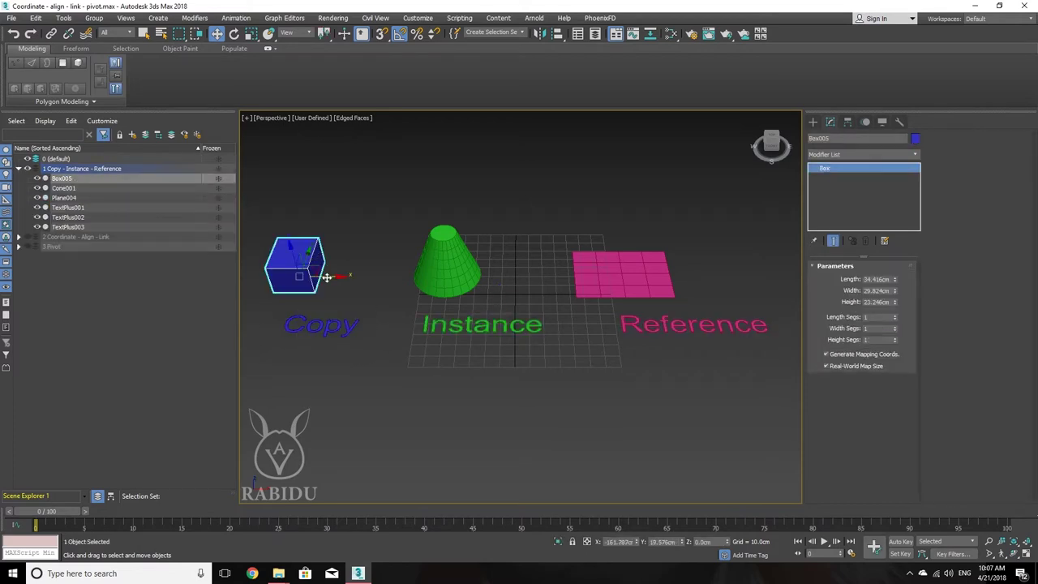
Step: Clone Box005 along X as 2 independent copies, Box006 and Box007
shift+drag(327, 278, 392, 276)
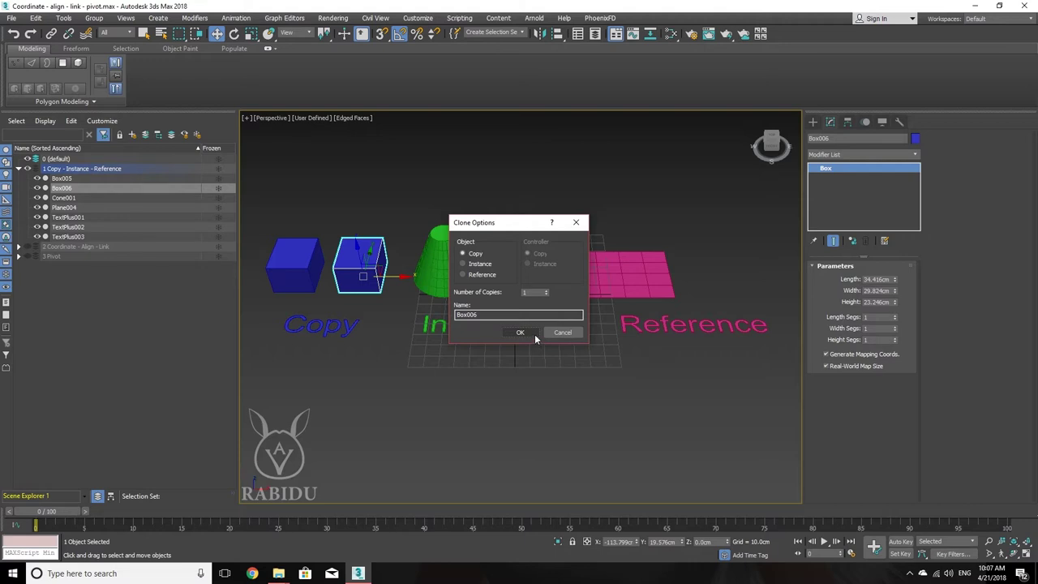
click(563, 333)
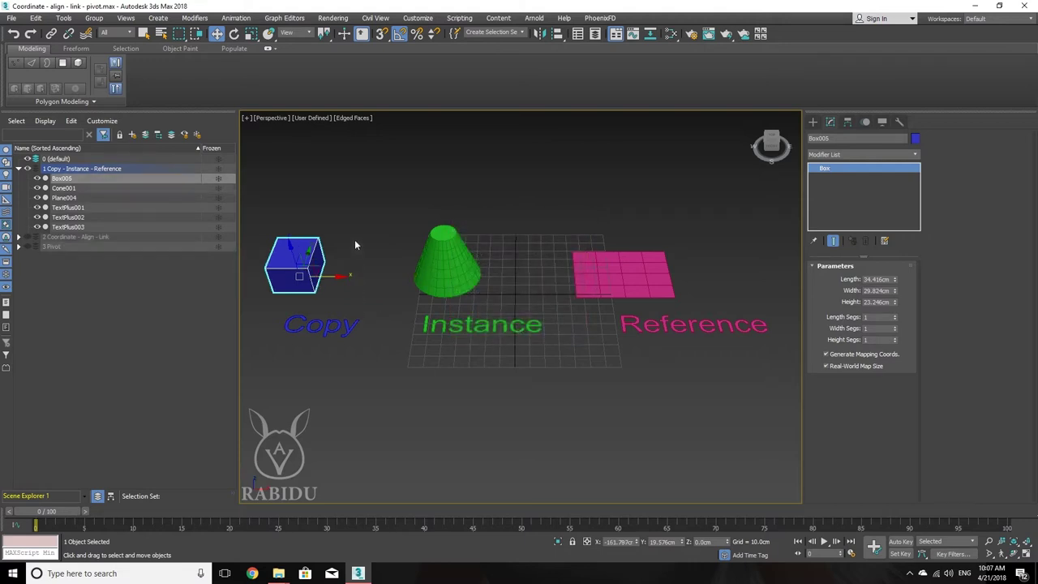
click(281, 292)
shift+drag(326, 277, 390, 282)
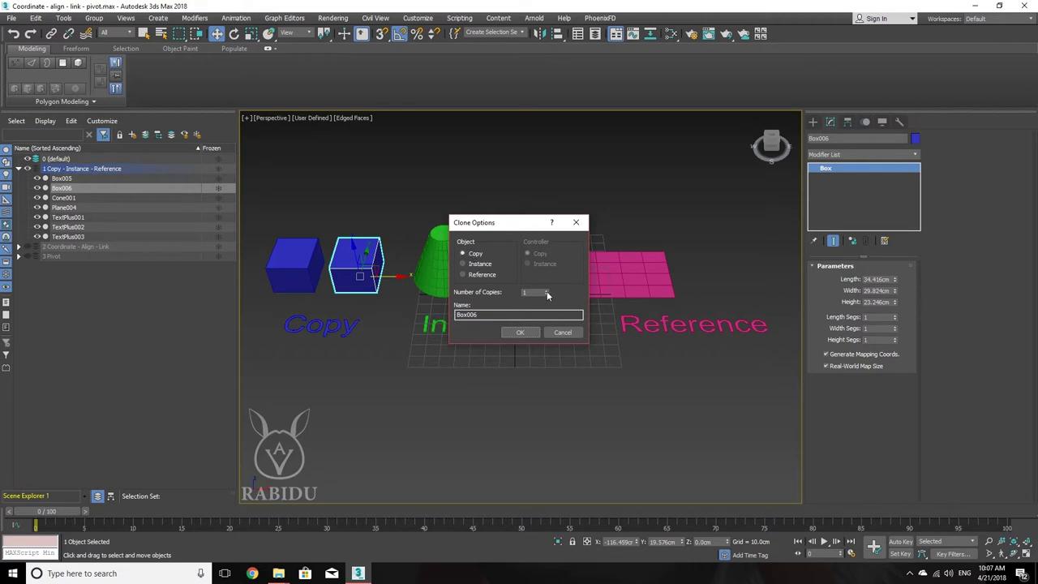
mouse_move(547, 291)
mouse_down()
mouse_move(544, 258)
mouse_move(544, 292)
mouse_up()
click(522, 332)
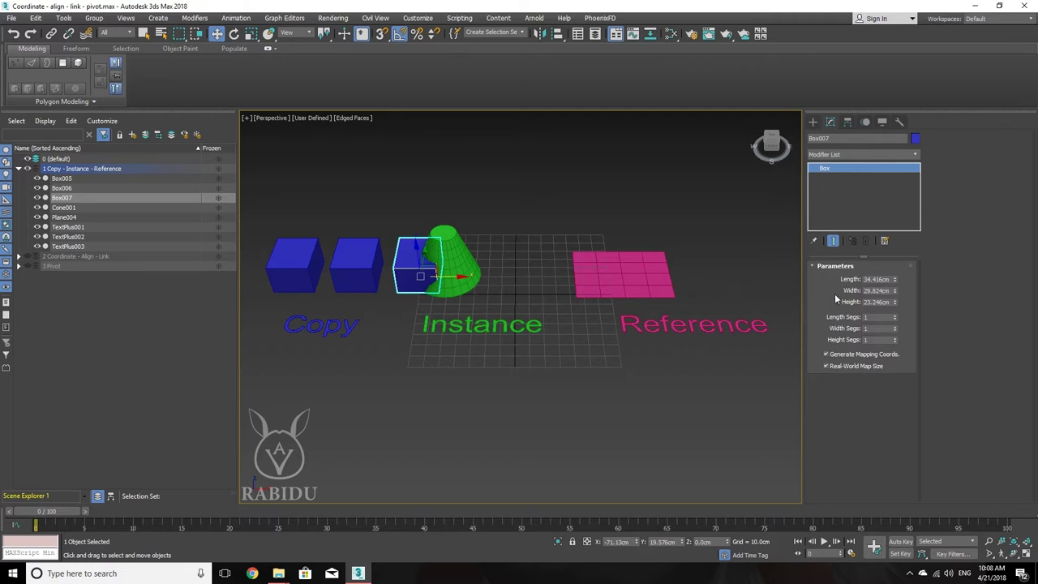
Step: Delete the extra blue box copy on the right
click(342, 311)
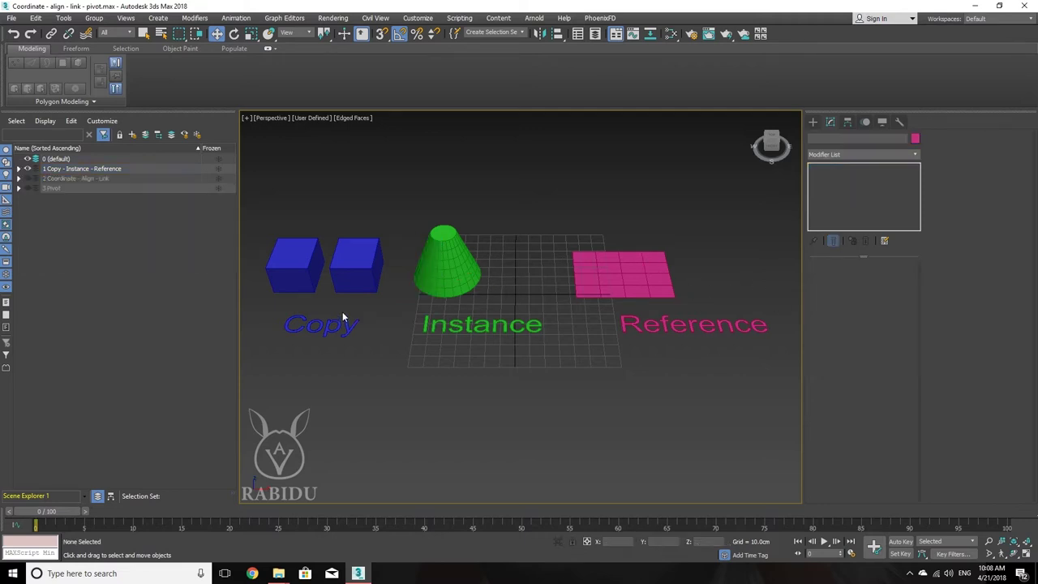
click(340, 269)
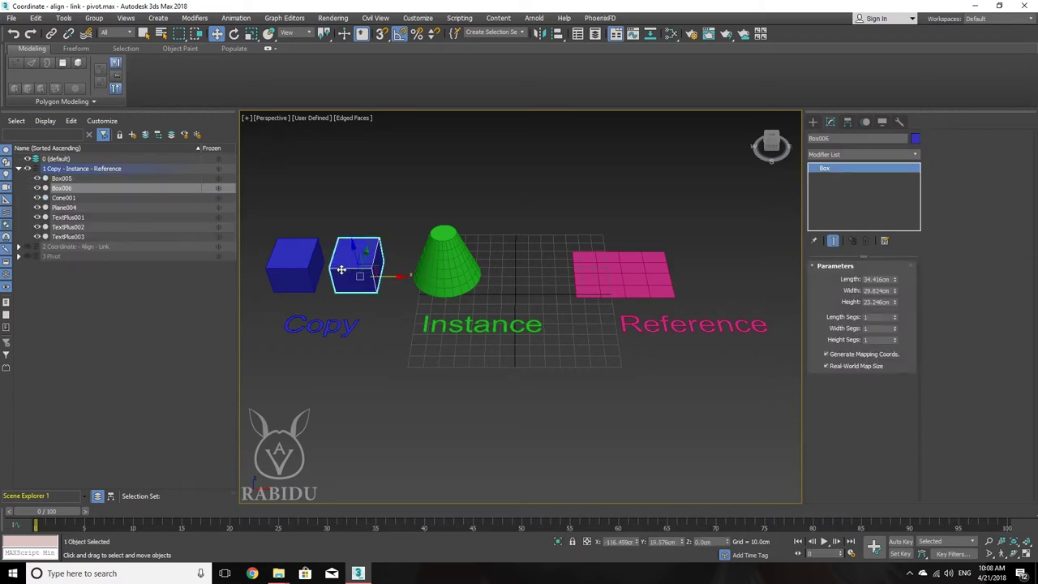
key(Delete)
Step: Clone Box005 as a single independent Copy and place it right of the original
click(303, 259)
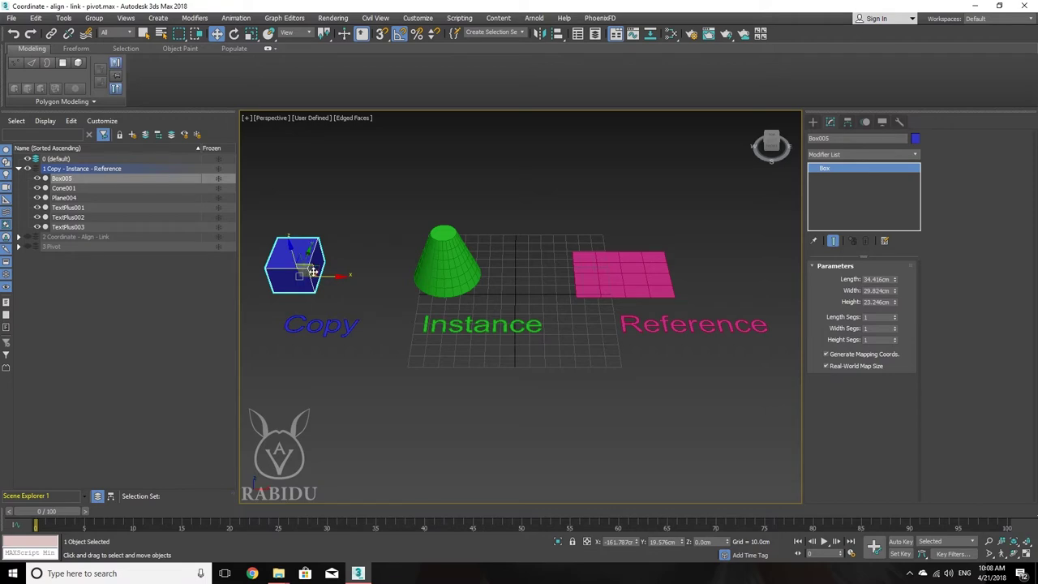
shift+drag(313, 273, 323, 280)
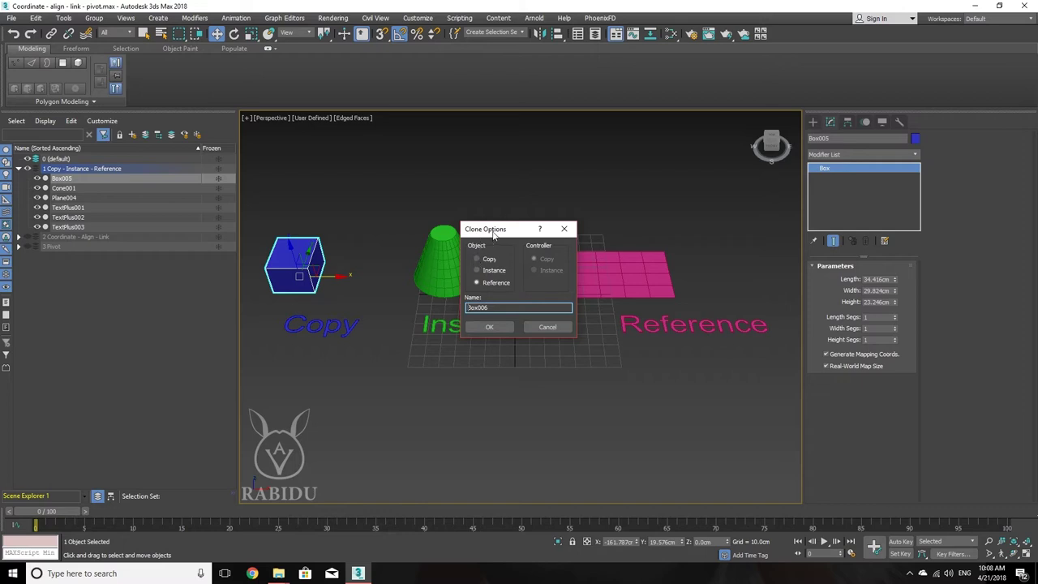
click(487, 259)
click(490, 326)
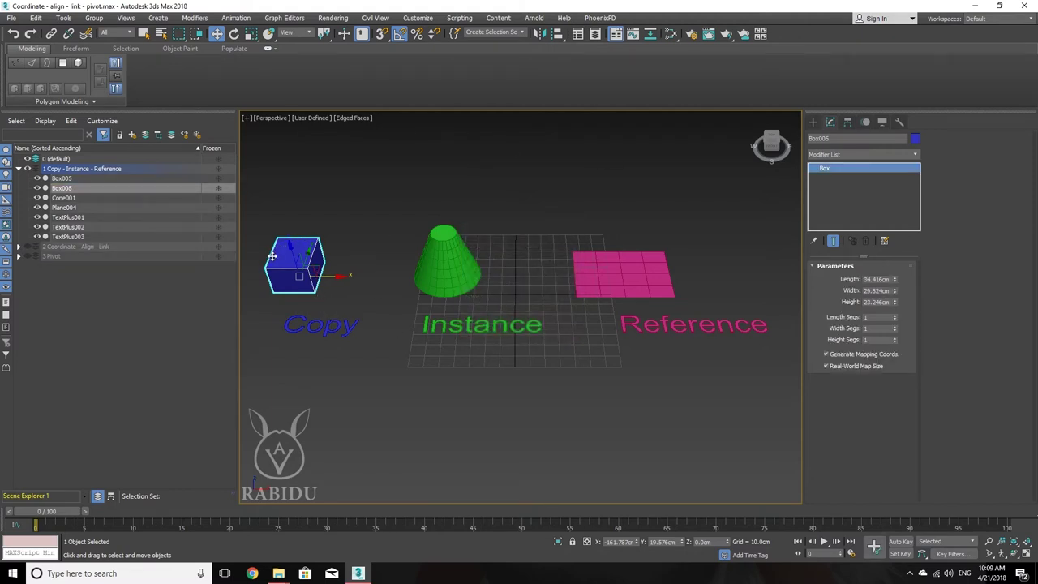
drag(331, 276, 398, 285)
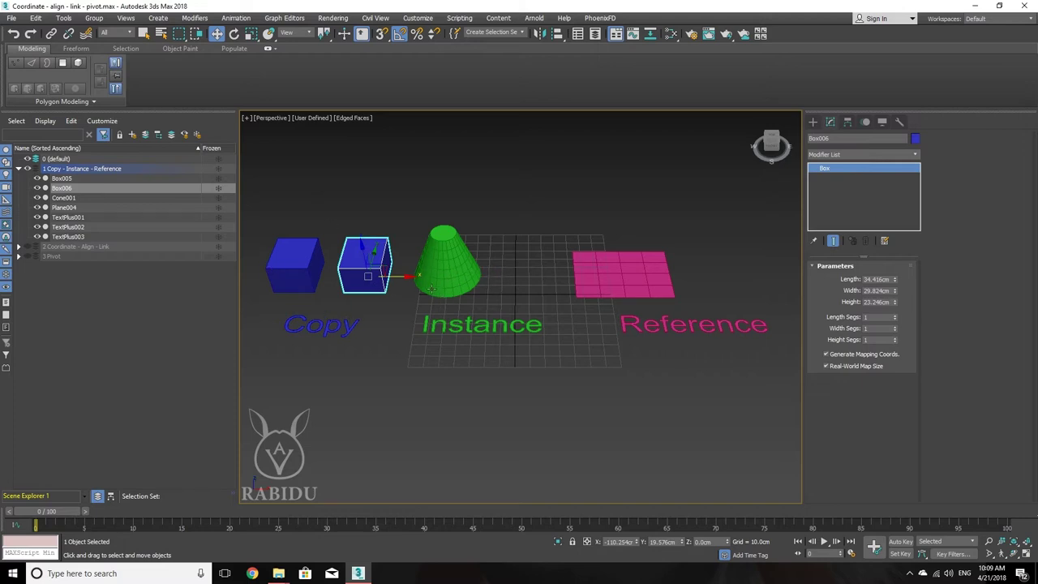
click(218, 36)
click(234, 33)
mouse_move(380, 266)
mouse_down()
mouse_move(394, 309)
mouse_move(407, 300)
mouse_up()
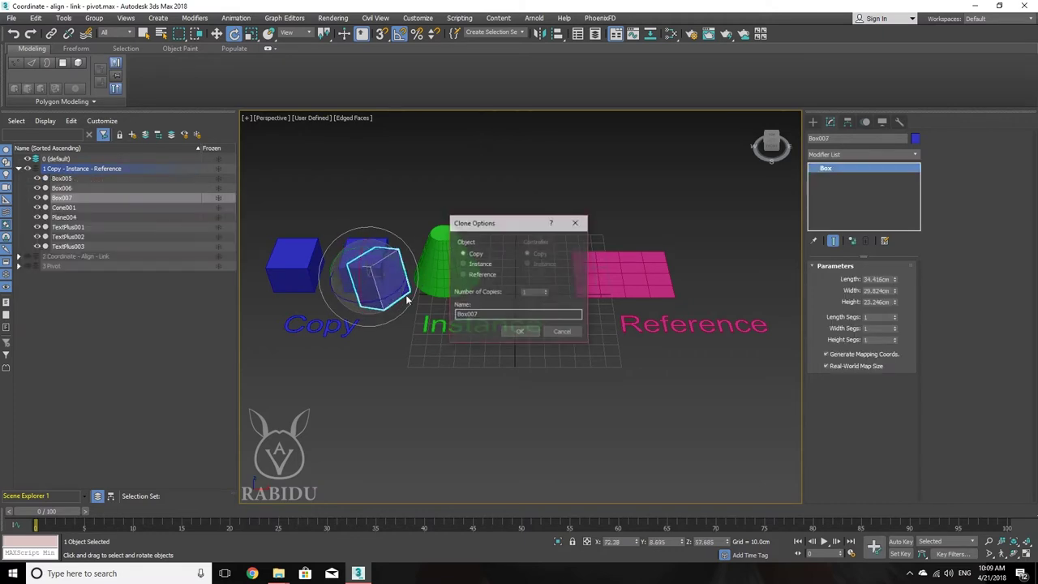
click(524, 331)
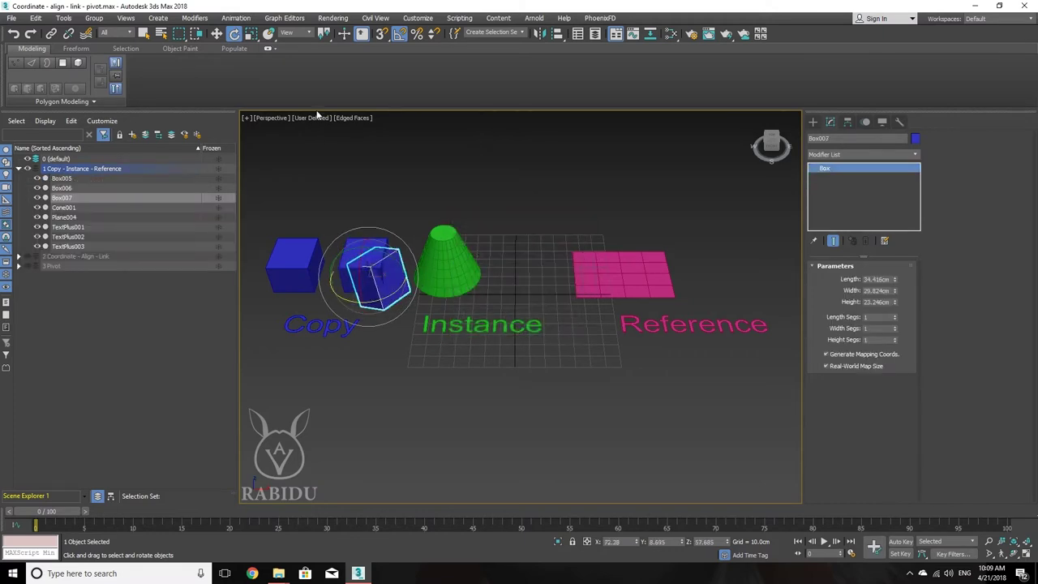
click(252, 34)
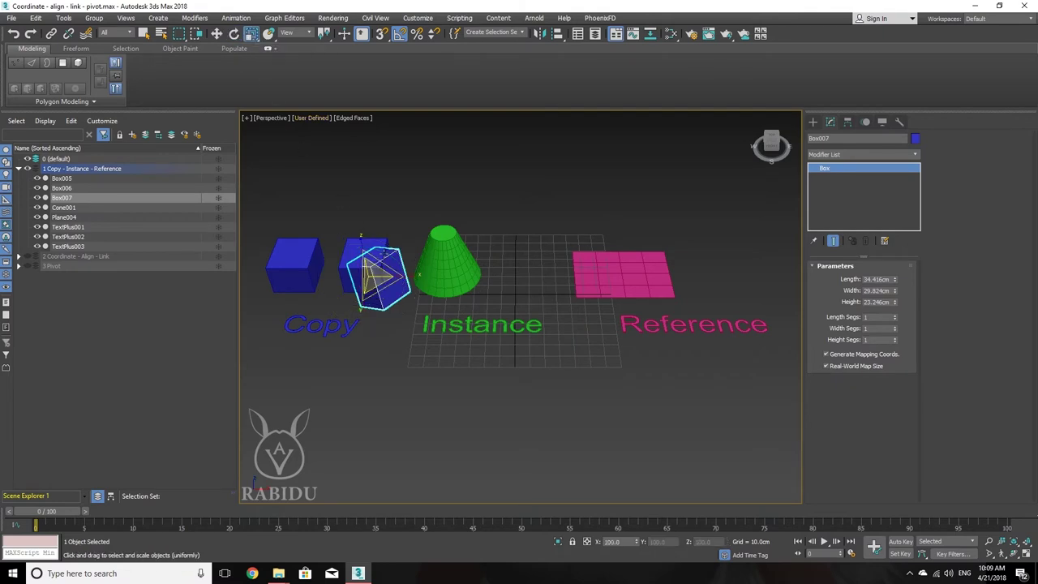
drag(375, 278, 407, 312)
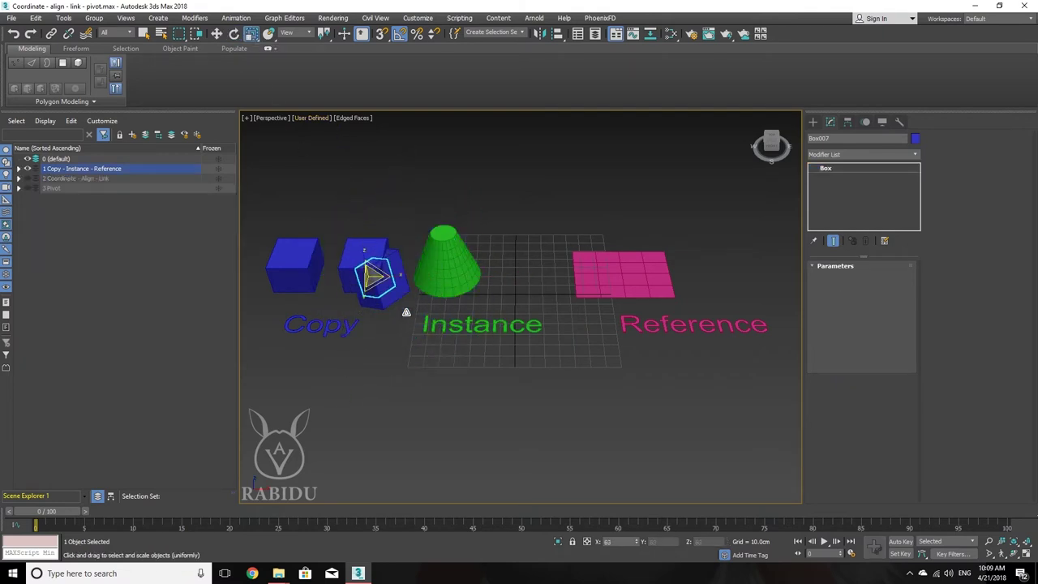
shift+drag(375, 278, 361, 228)
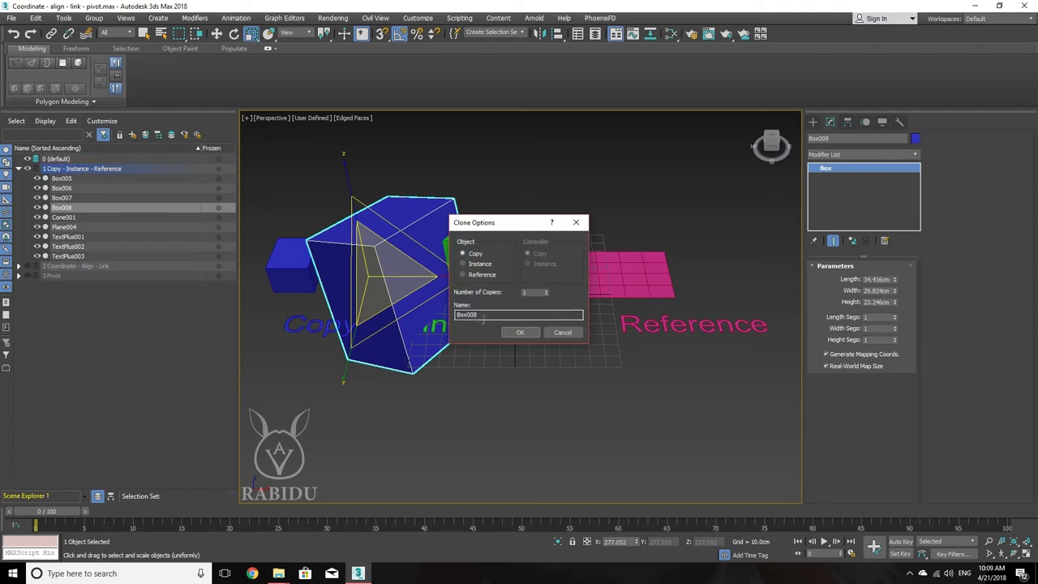
click(520, 332)
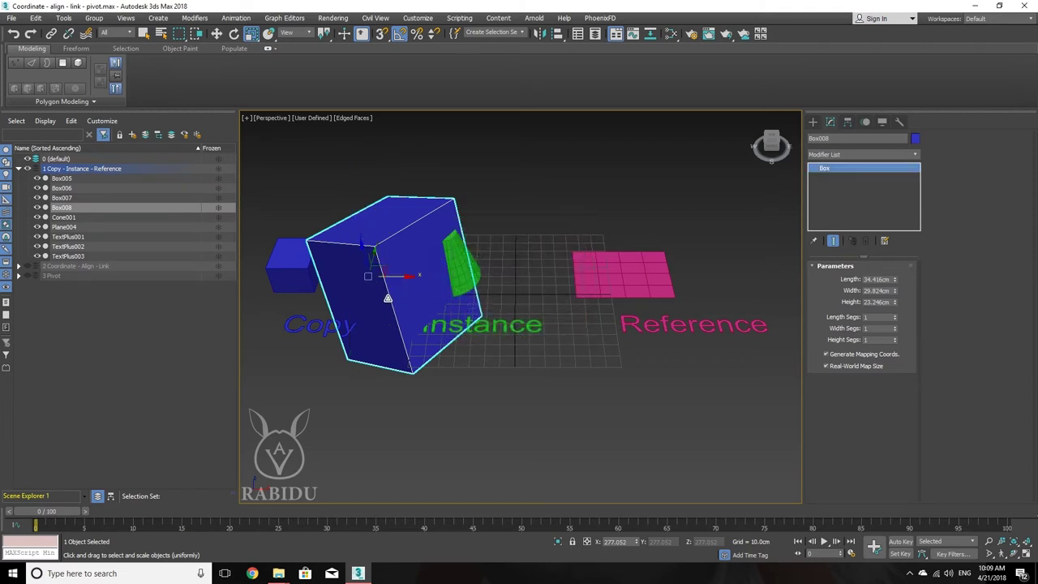
key(w)
drag(372, 278, 581, 276)
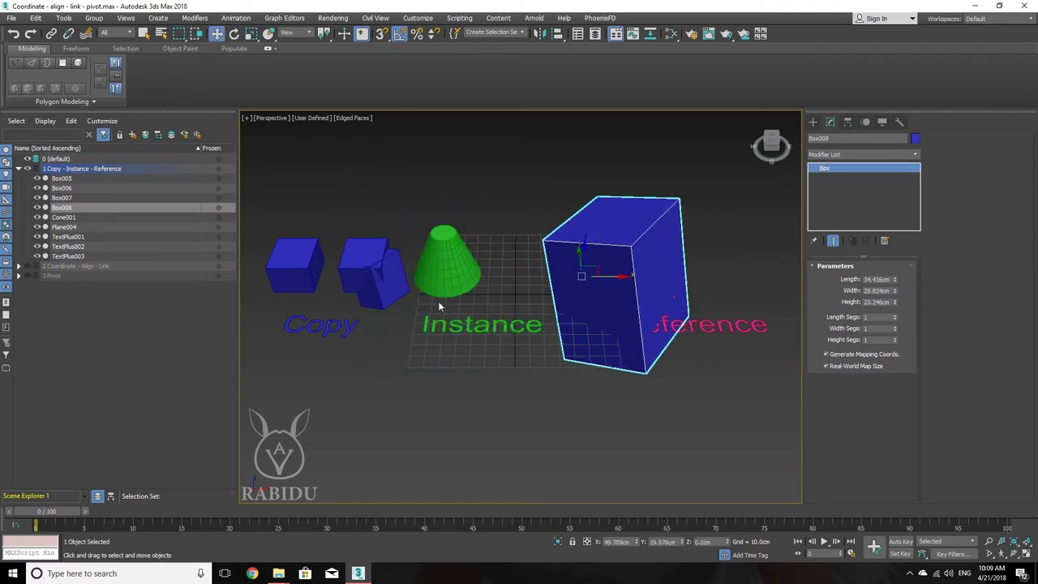
drag(408, 298, 536, 300)
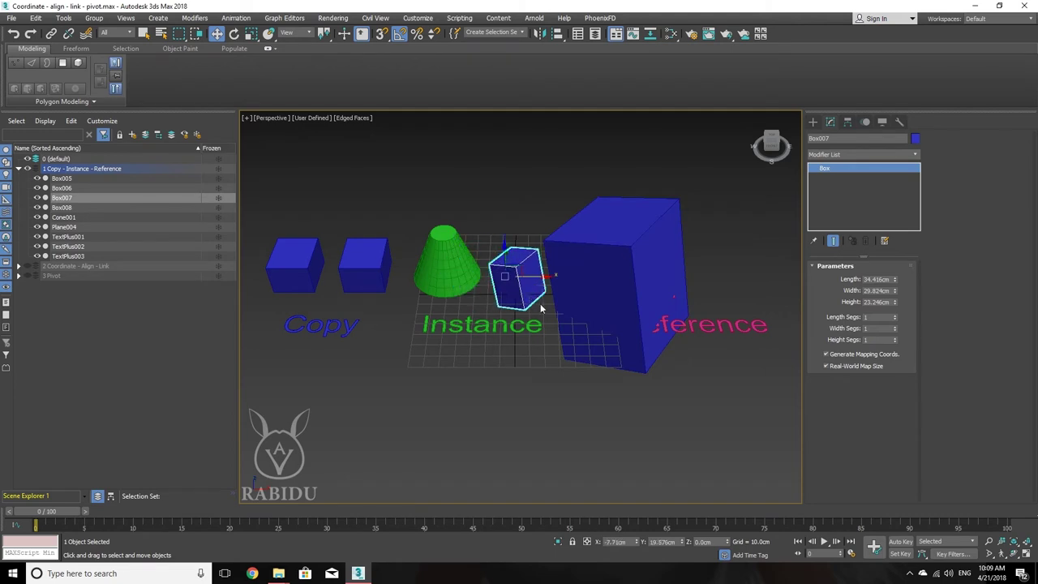
key(Delete)
click(584, 282)
key(Delete)
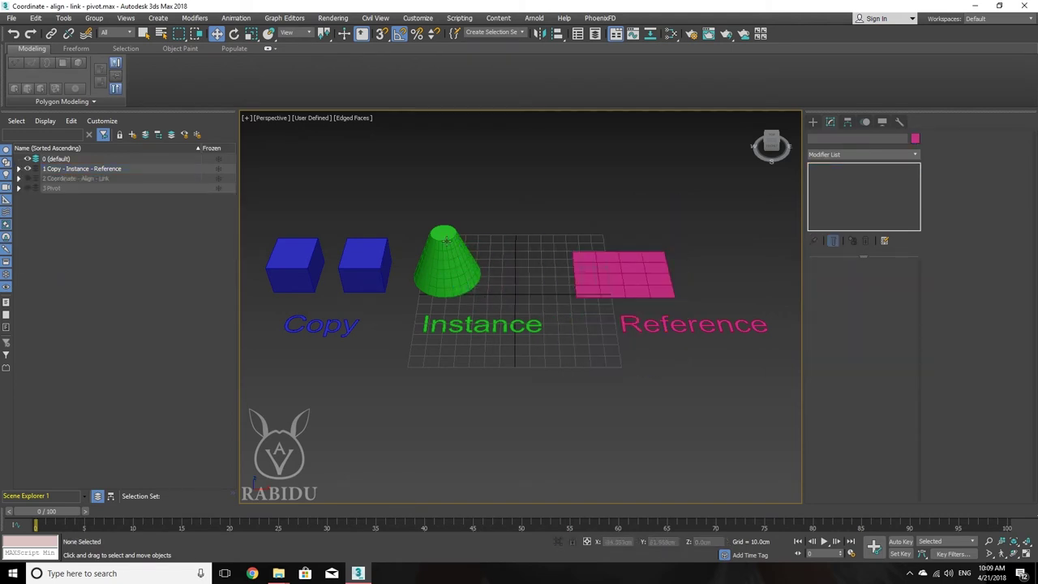
Step: Clone the green cone as an instance, Cone002, beside the original
click(445, 242)
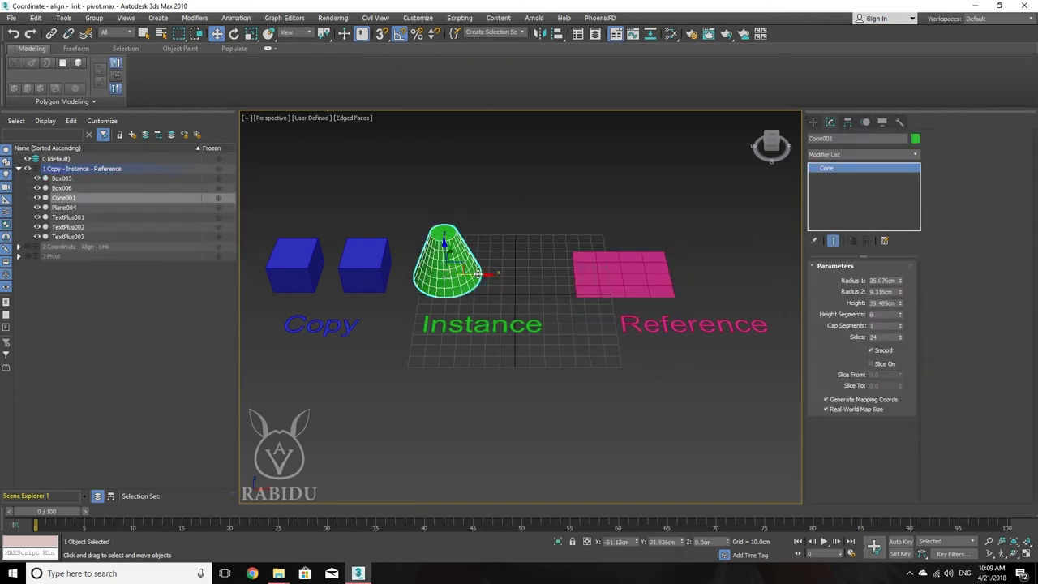
shift+drag(491, 277, 550, 278)
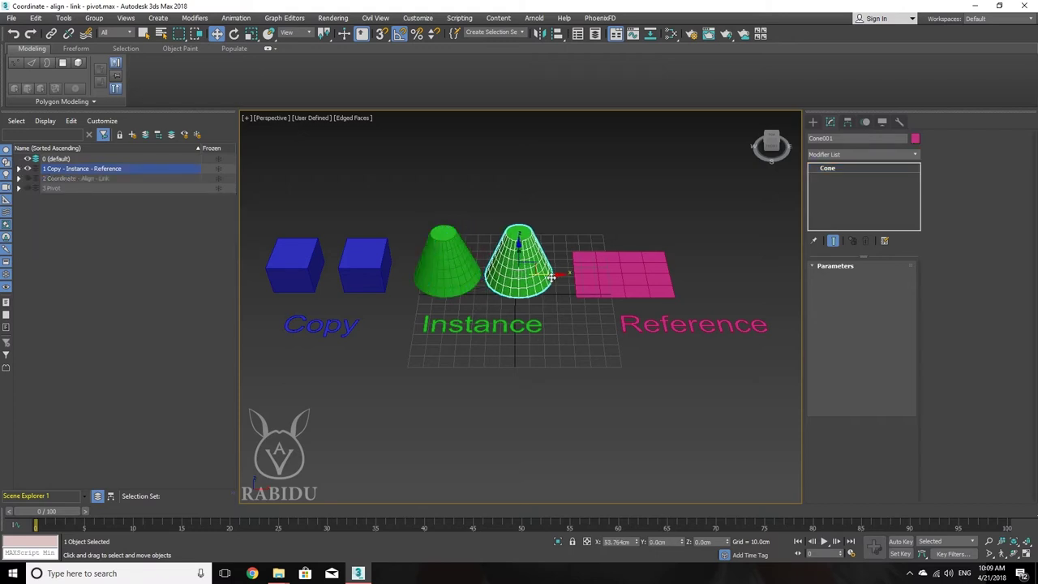
shift+drag(551, 278, 552, 278)
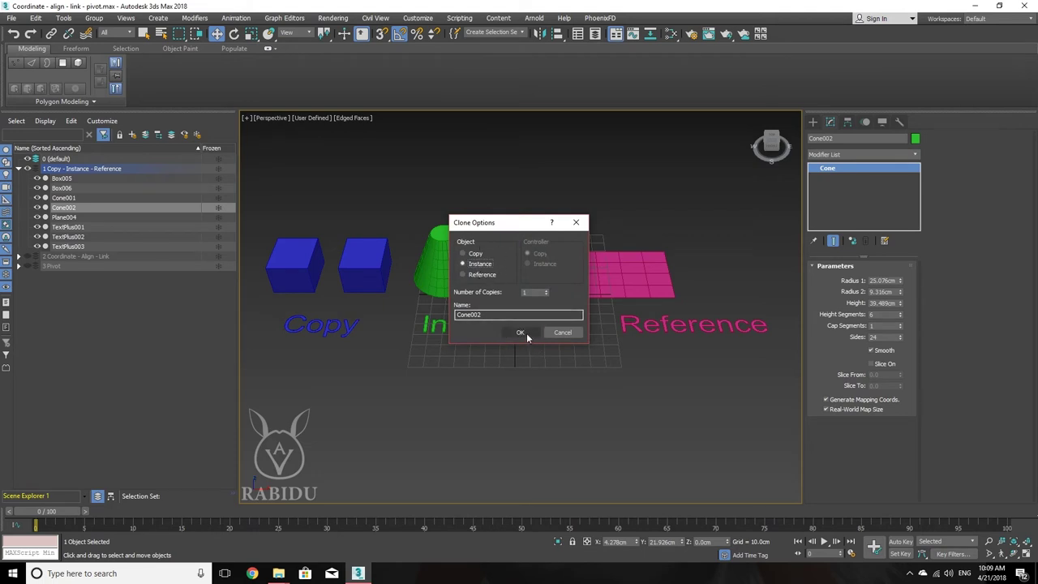
click(526, 332)
Step: Clone the pink plane as a reference, Plane005, to its right
click(620, 272)
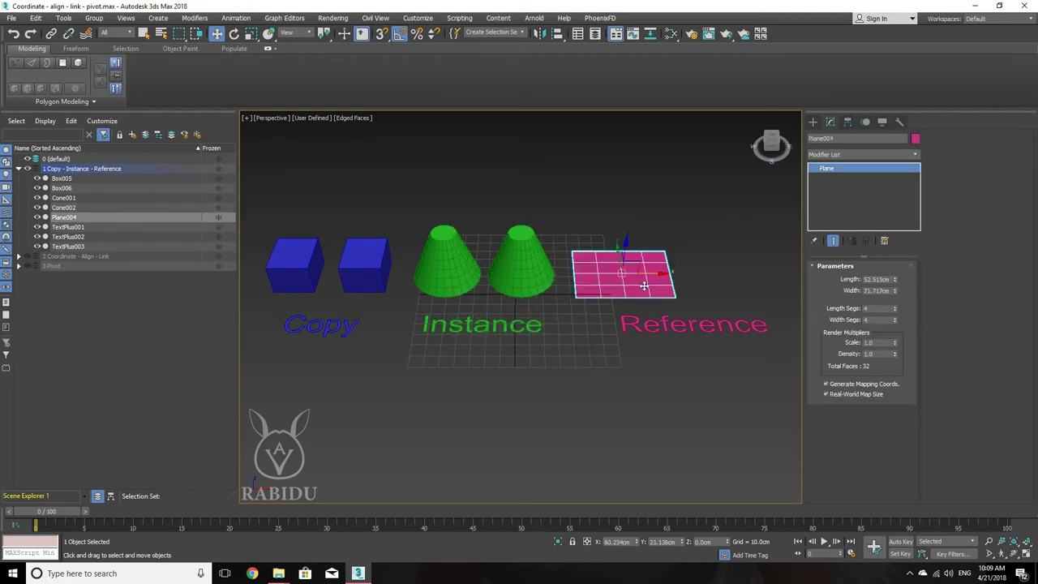
shift+drag(653, 276, 767, 274)
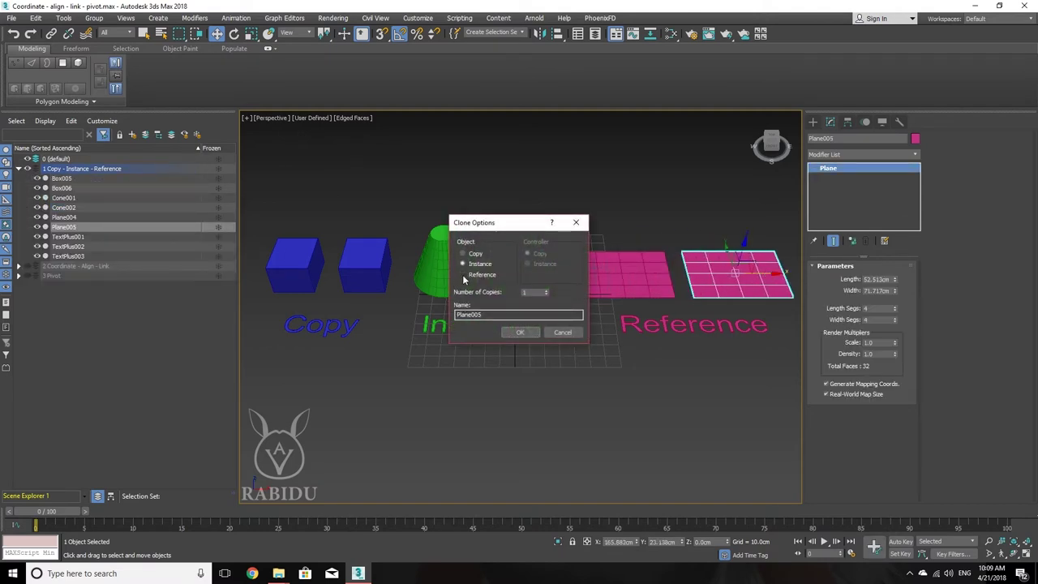
click(463, 275)
click(523, 332)
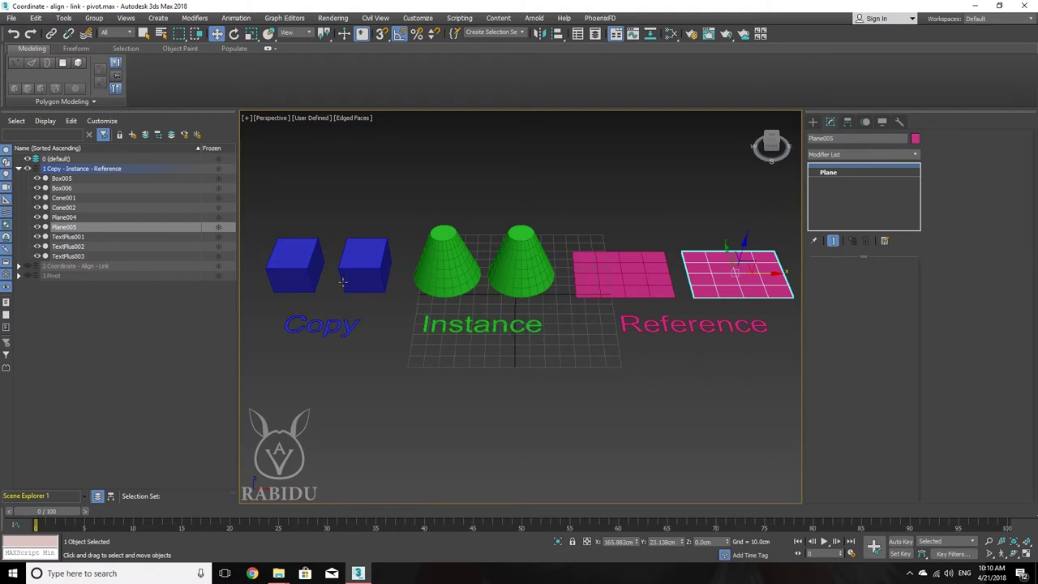
Step: Enlarge Box005 to 54.377cm length and 46.016cm width, leaving Box006 unchanged
click(303, 255)
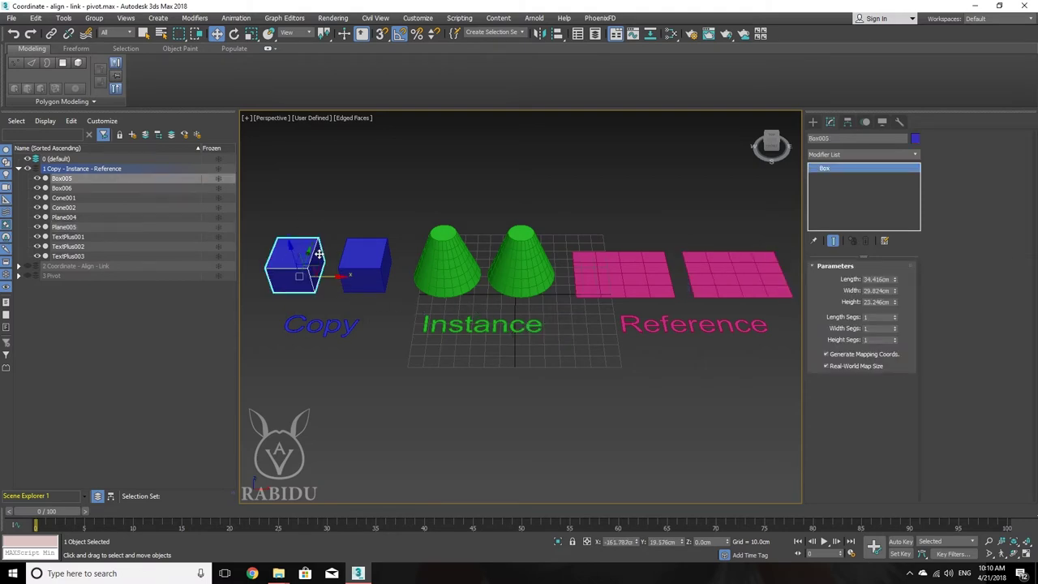
mouse_move(331, 258)
middle_down()
mouse_move(458, 256)
mouse_move(490, 287)
middle_up()
scroll(459, 256, up, 3)
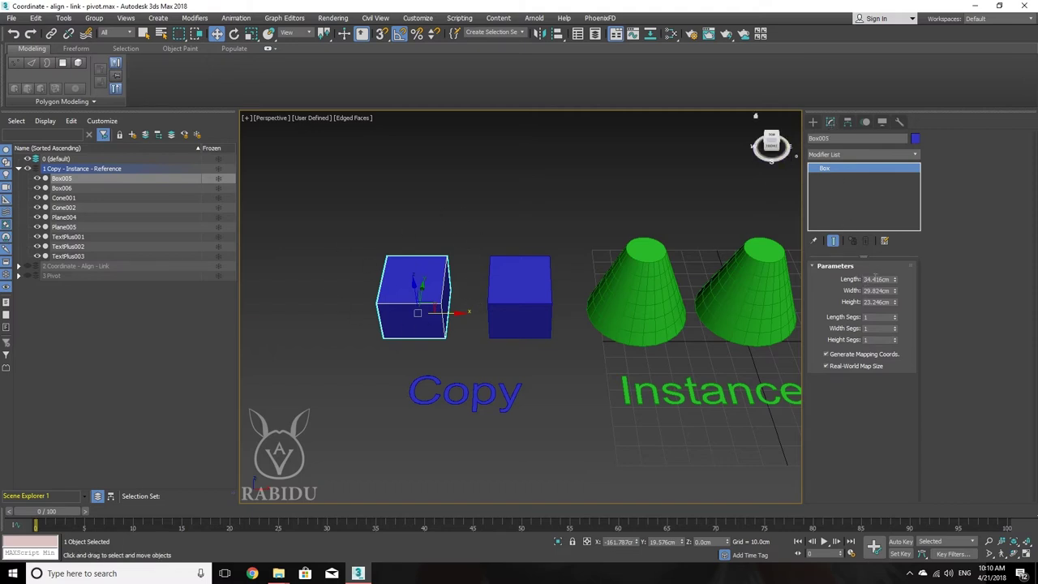
drag(896, 282, 904, 248)
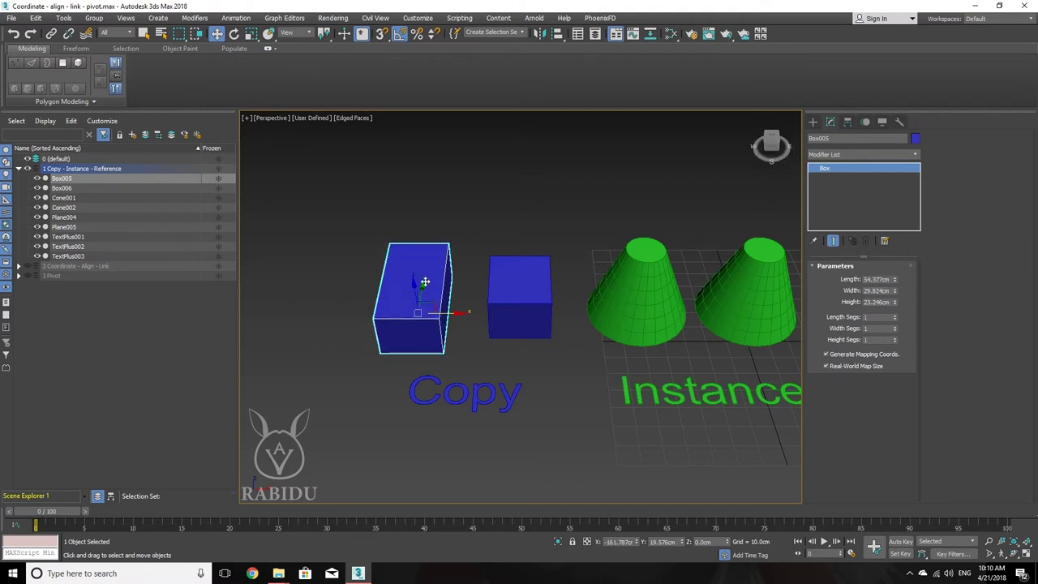
drag(894, 290, 343, 359)
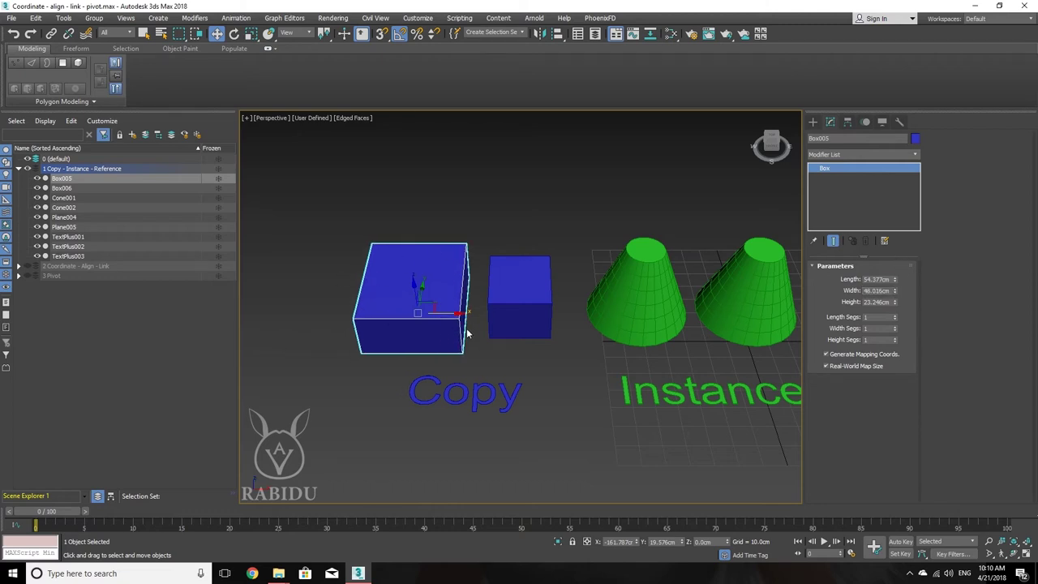
mouse_move(564, 342)
middle_down()
mouse_move(396, 336)
mouse_move(441, 277)
middle_up()
Step: Shrink Cone001 to Radius 1 16.048cm, Radius 2 7.173cm, Height 23.299cm, resizing its instance too
click(441, 277)
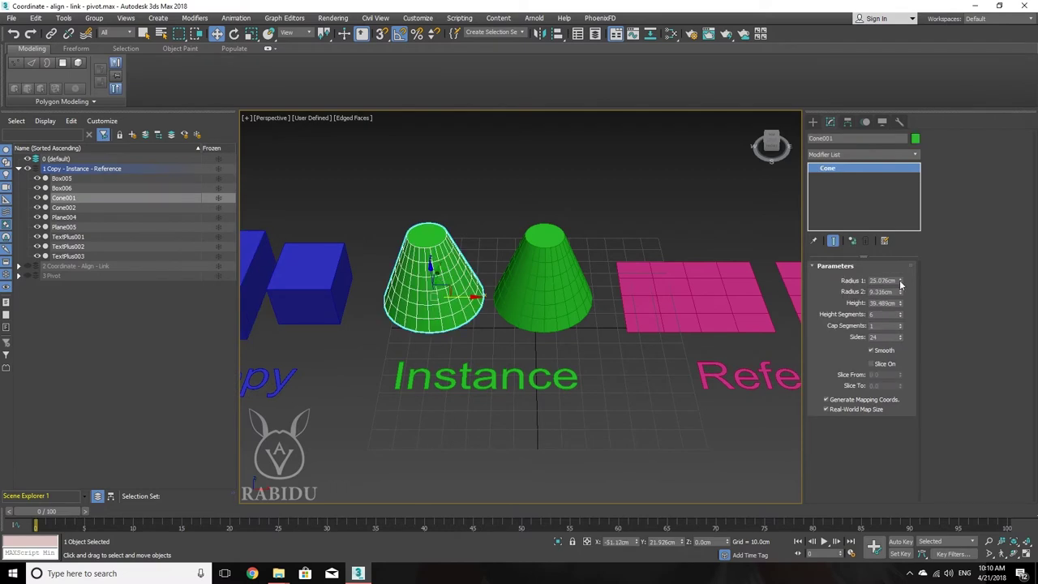
mouse_move(901, 280)
mouse_down()
mouse_move(900, 302)
mouse_move(897, 198)
mouse_move(902, 349)
mouse_up()
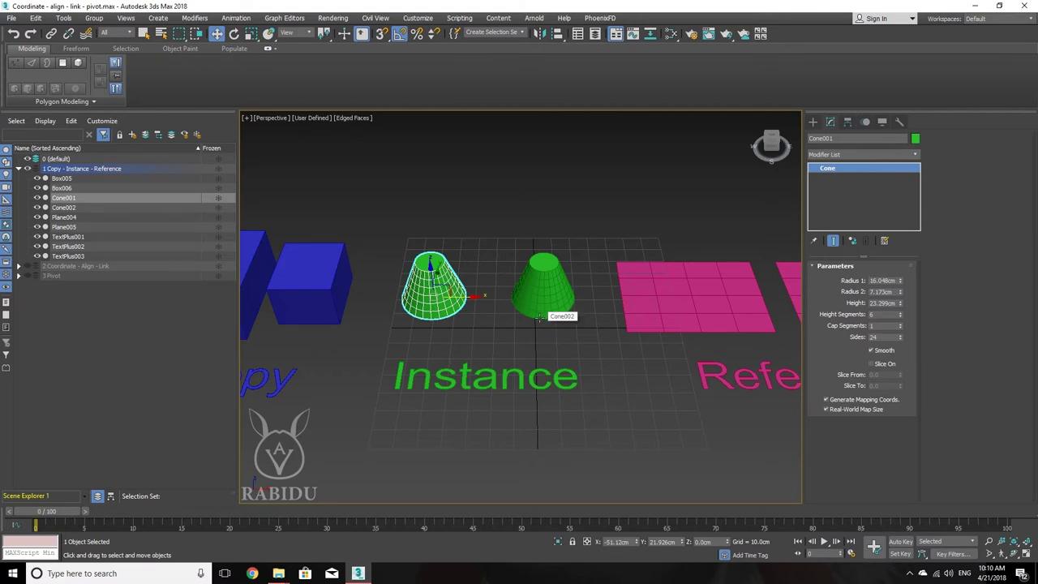
middle_drag(610, 318, 390, 315)
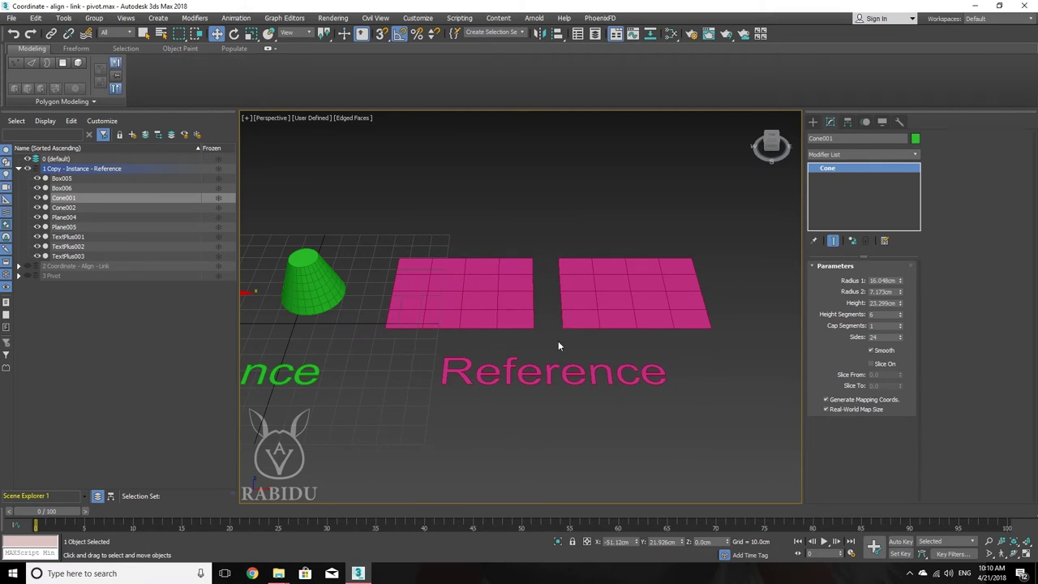
click(519, 312)
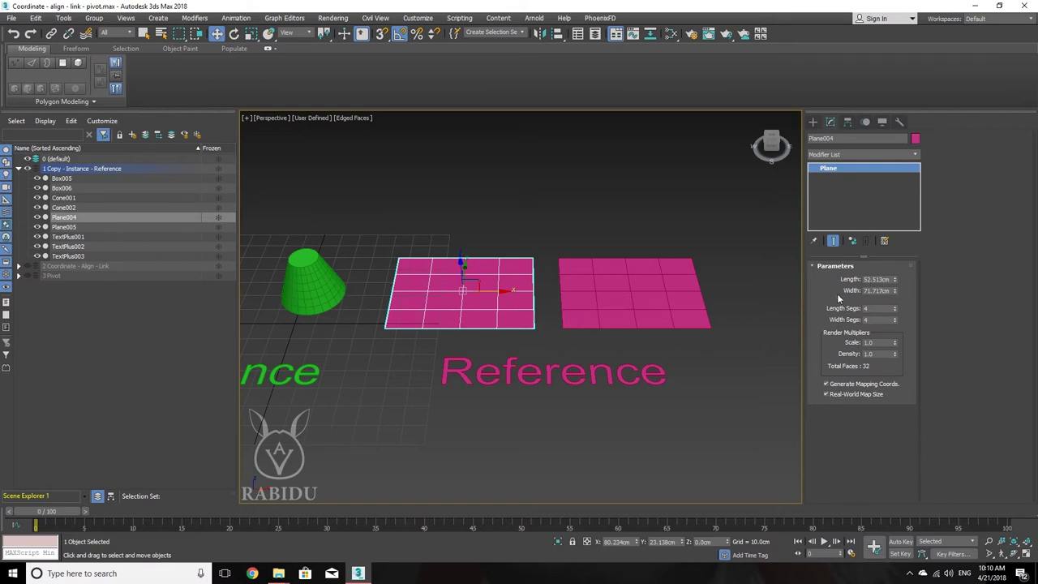
Step: Resize Plane004 to 67.216cm by 65.98cm with 17 by 22 segments; confirm Plane005 matches
mouse_move(895, 279)
mouse_down()
mouse_move(895, 252)
mouse_move(895, 302)
mouse_move(895, 256)
mouse_move(899, 292)
mouse_up()
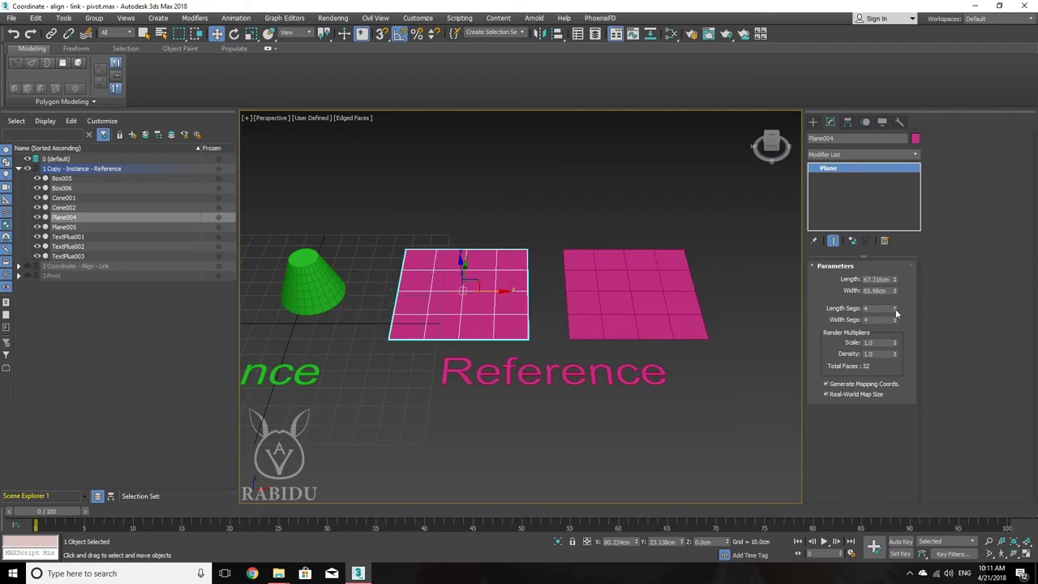
drag(895, 309, 895, 309)
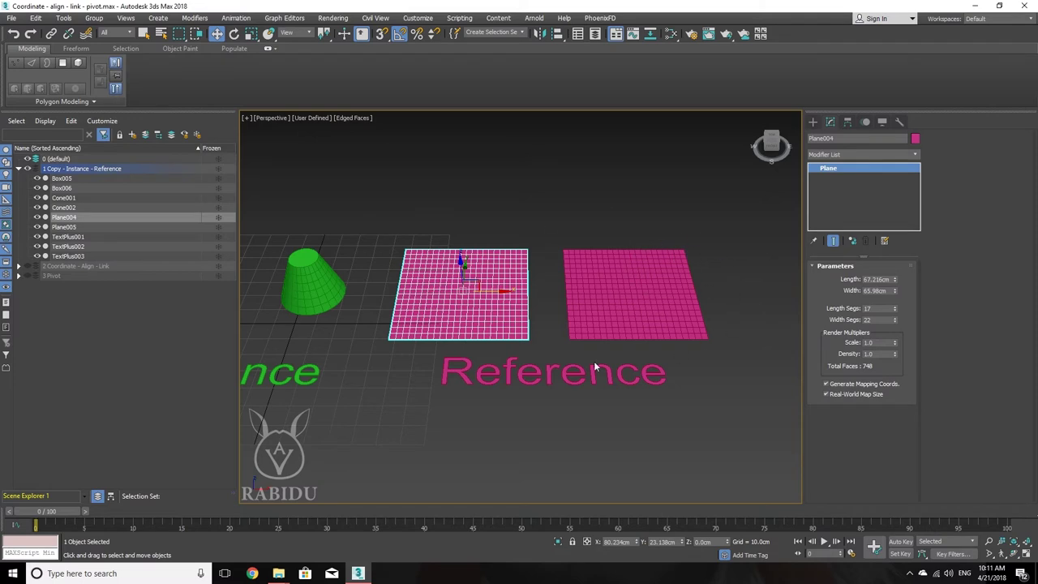
click(682, 286)
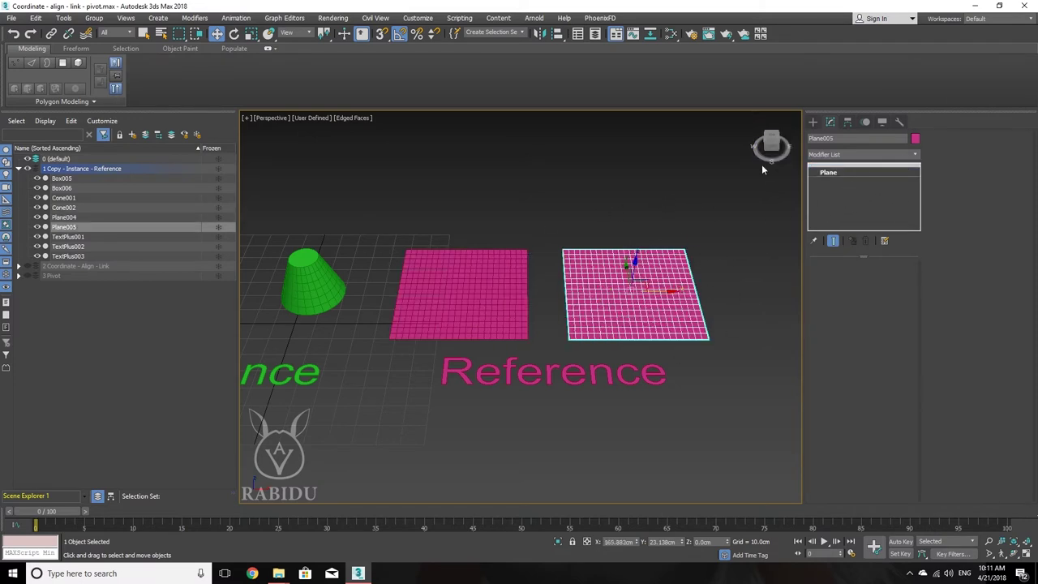
click(844, 174)
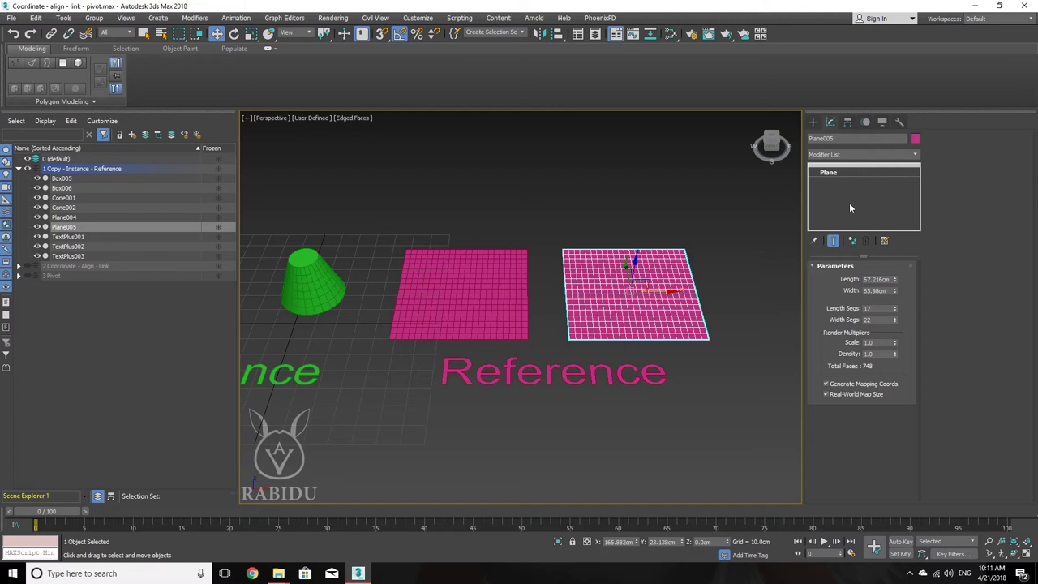
middle_drag(426, 328, 550, 319)
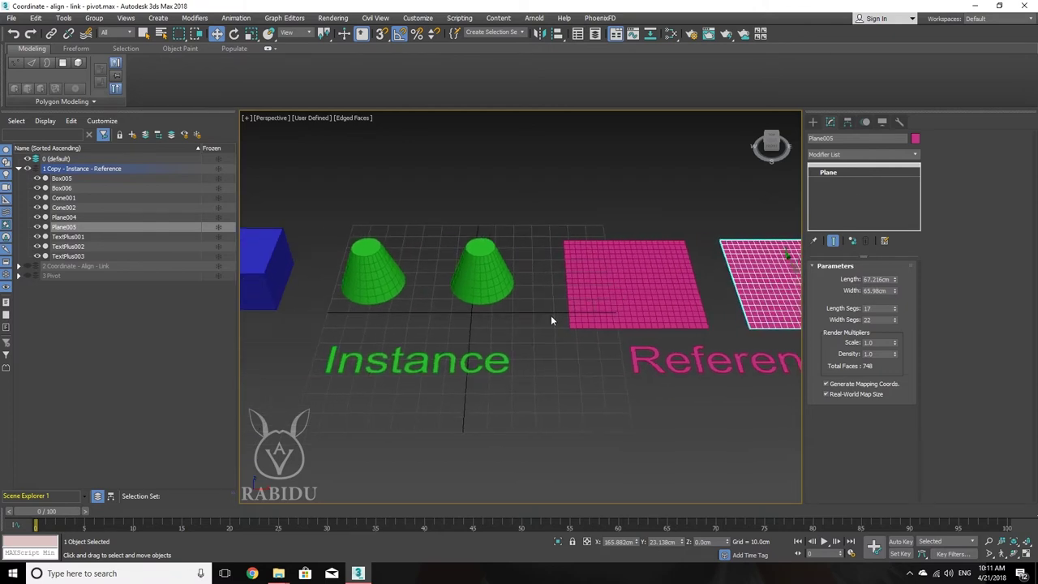
middle_drag(477, 306, 344, 308)
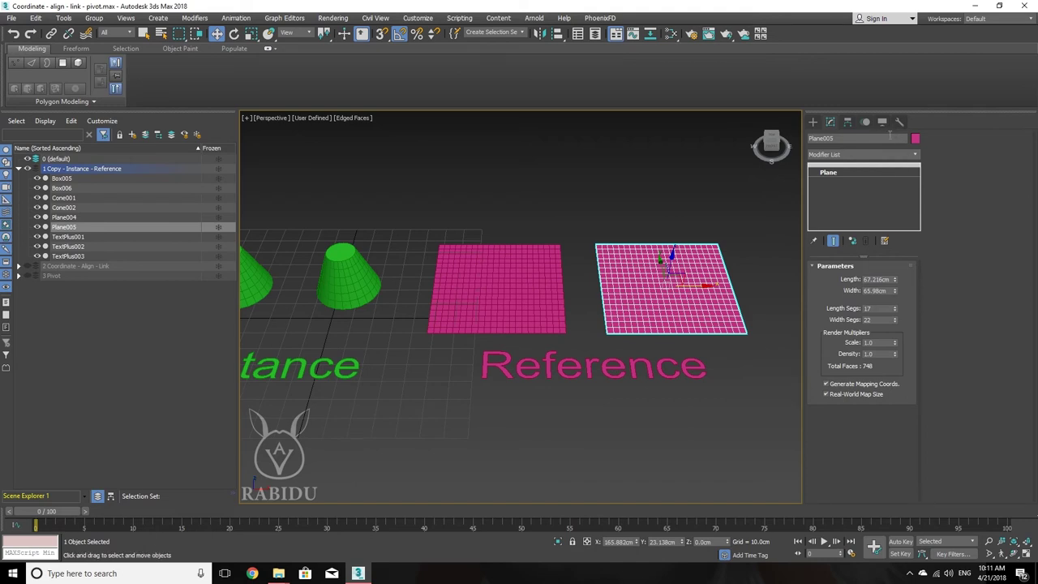
mouse_move(328, 305)
middle_down()
mouse_move(665, 304)
mouse_move(369, 293)
middle_up()
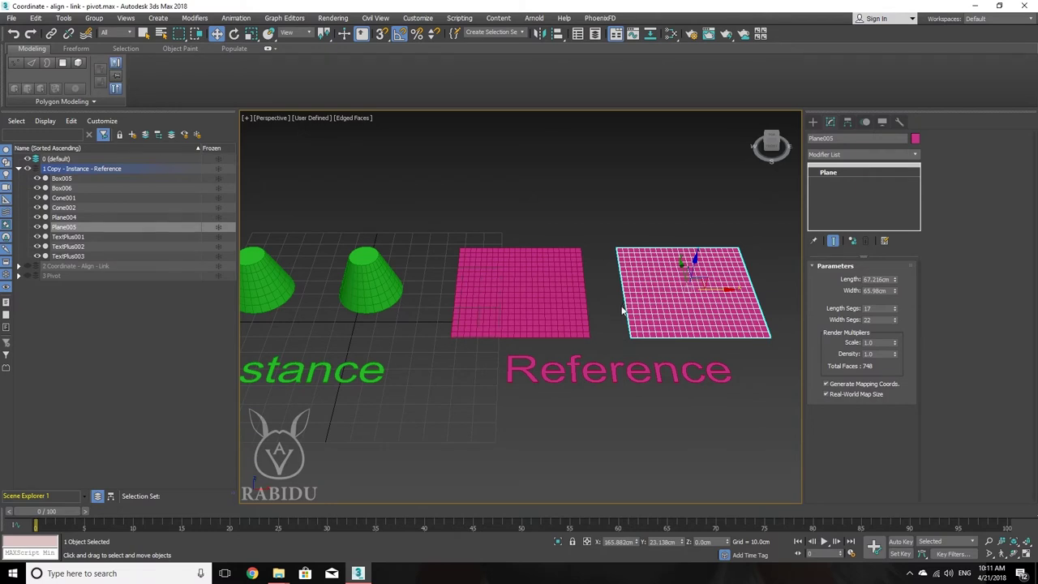
middle_drag(625, 305, 574, 304)
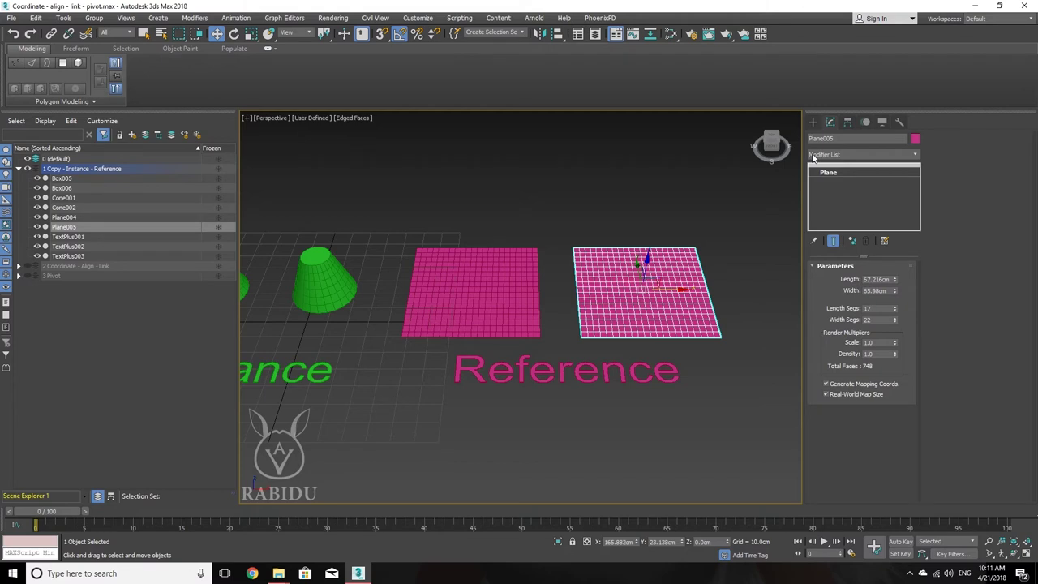
Step: Add a 103° Bend modifier to Plane005 and check both planes bend
click(915, 155)
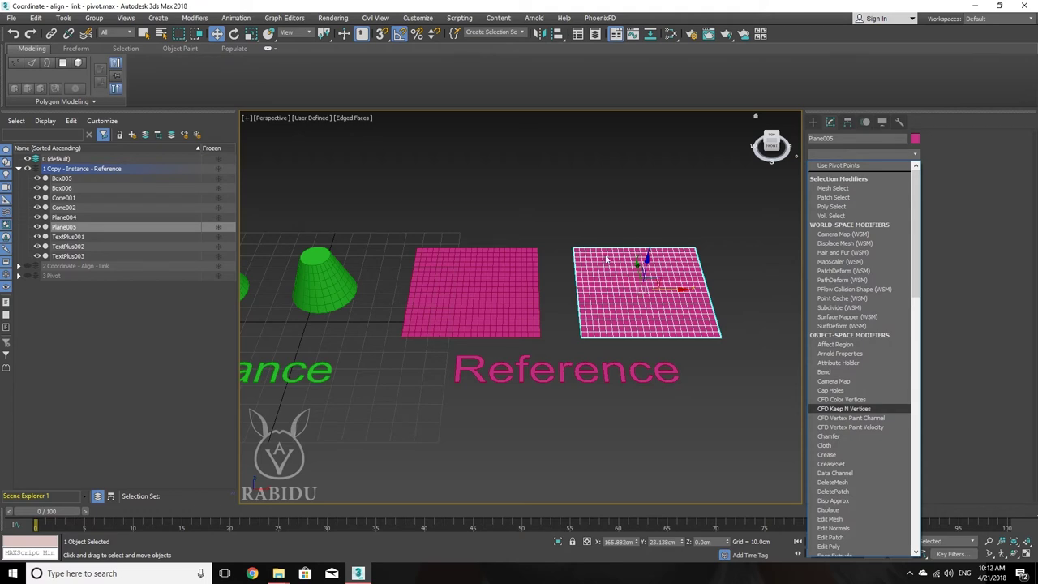
click(825, 372)
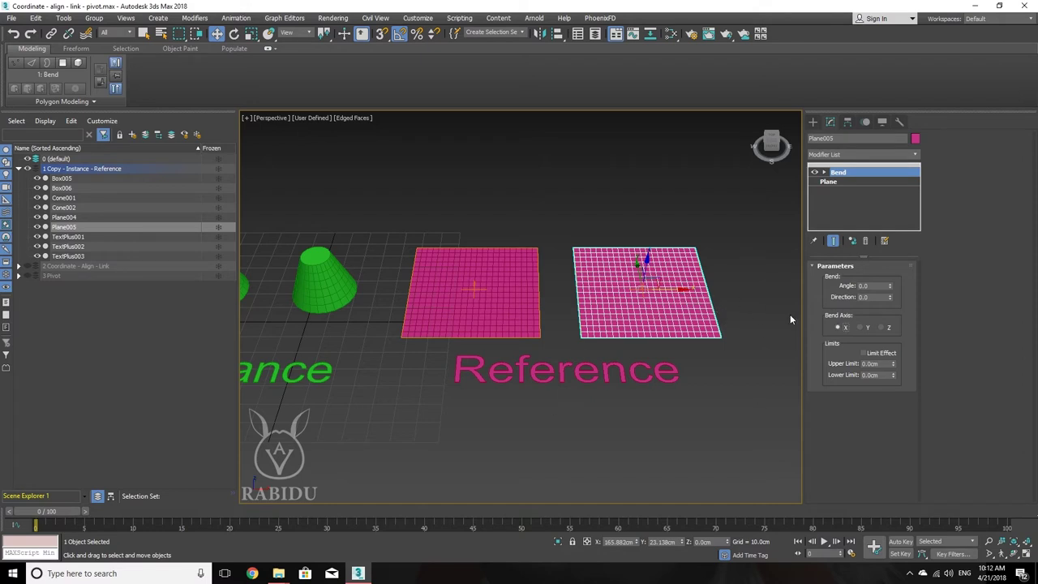
mouse_move(890, 285)
mouse_down()
mouse_move(887, 235)
mouse_move(864, 273)
mouse_move(857, 174)
mouse_up()
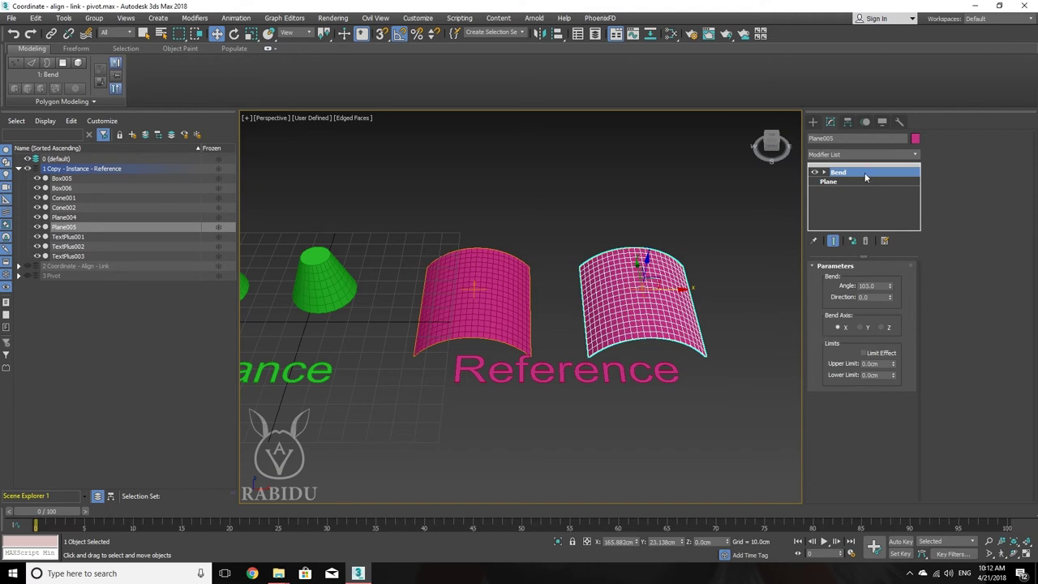
click(484, 305)
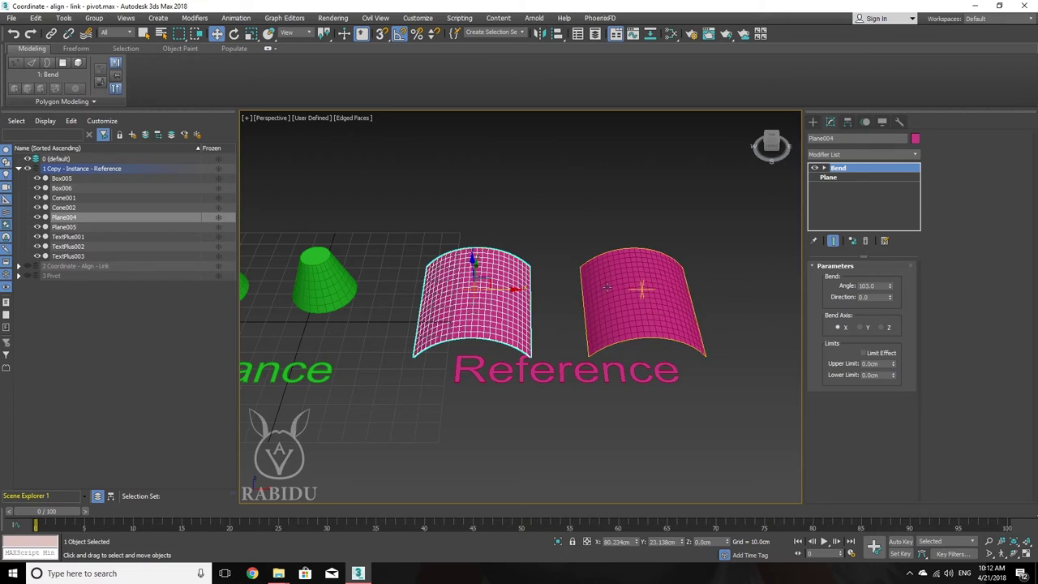
click(644, 272)
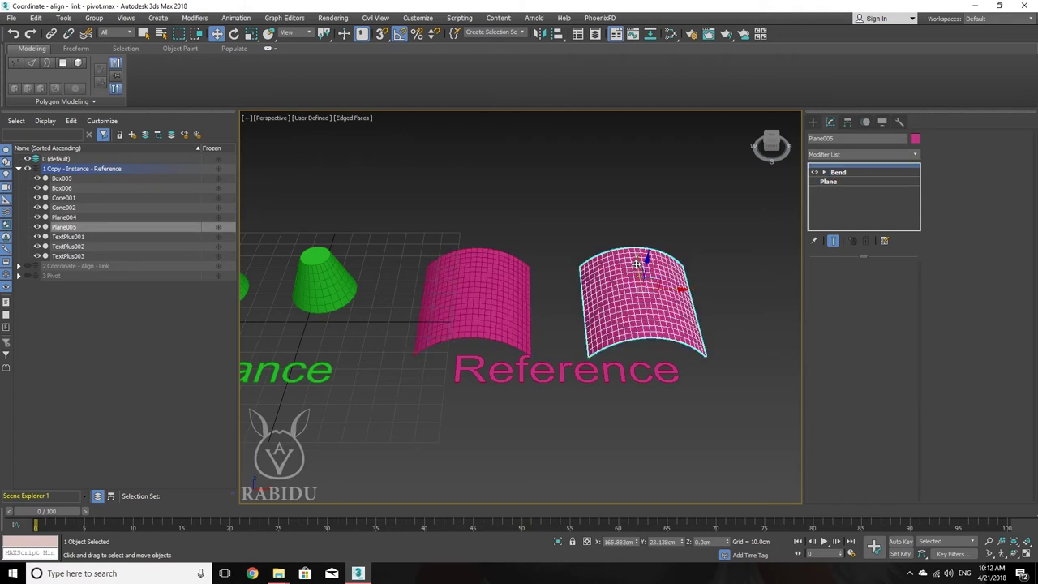
Step: Clone Plane005 upward as reference Plane006, then adjust Plane004's Bend angle to update all three
shift+drag(637, 264, 620, 166)
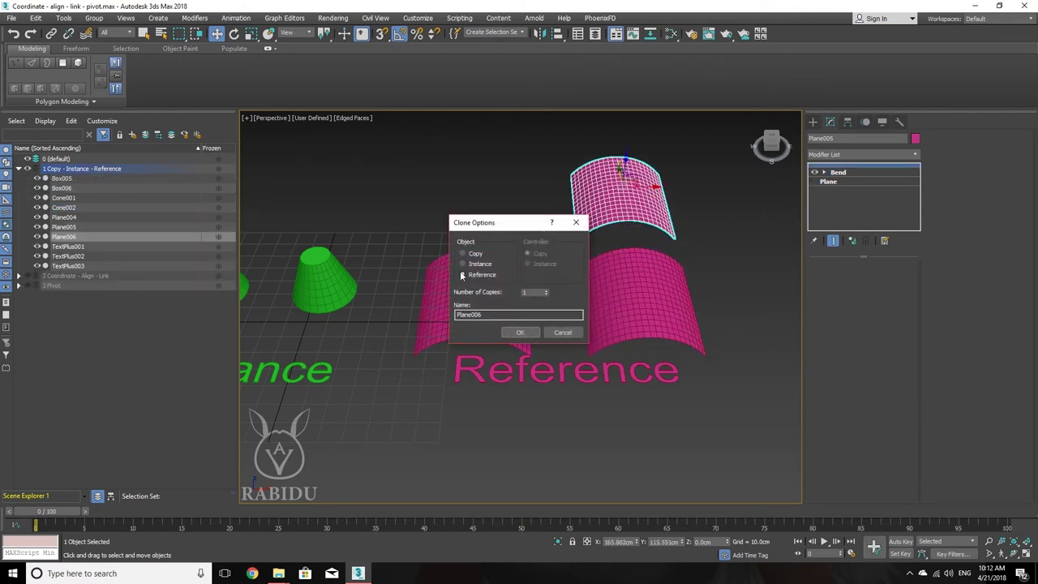
click(519, 332)
click(478, 287)
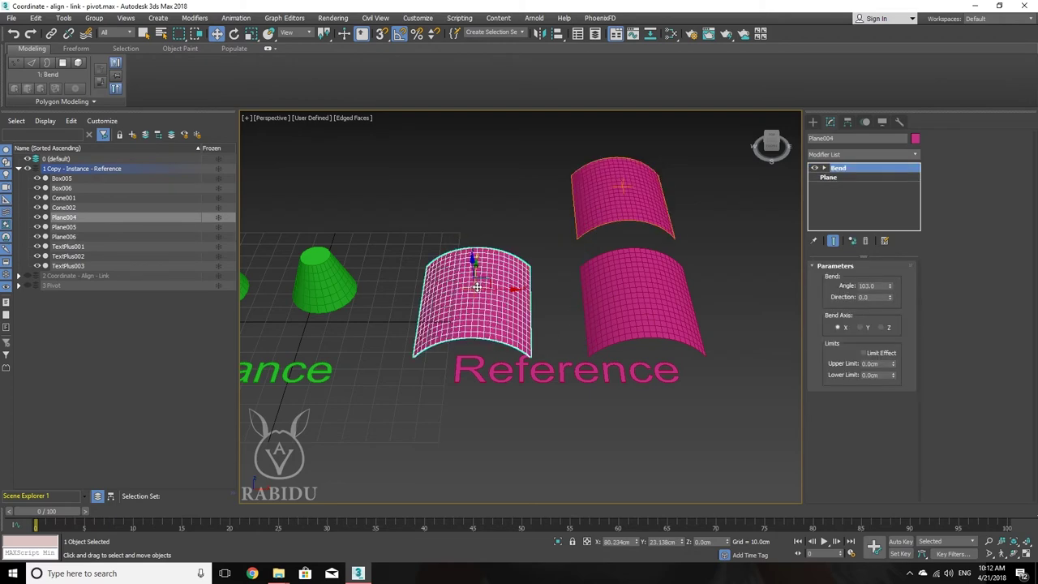
mouse_move(890, 288)
mouse_down()
mouse_move(874, 539)
mouse_move(888, 302)
mouse_up()
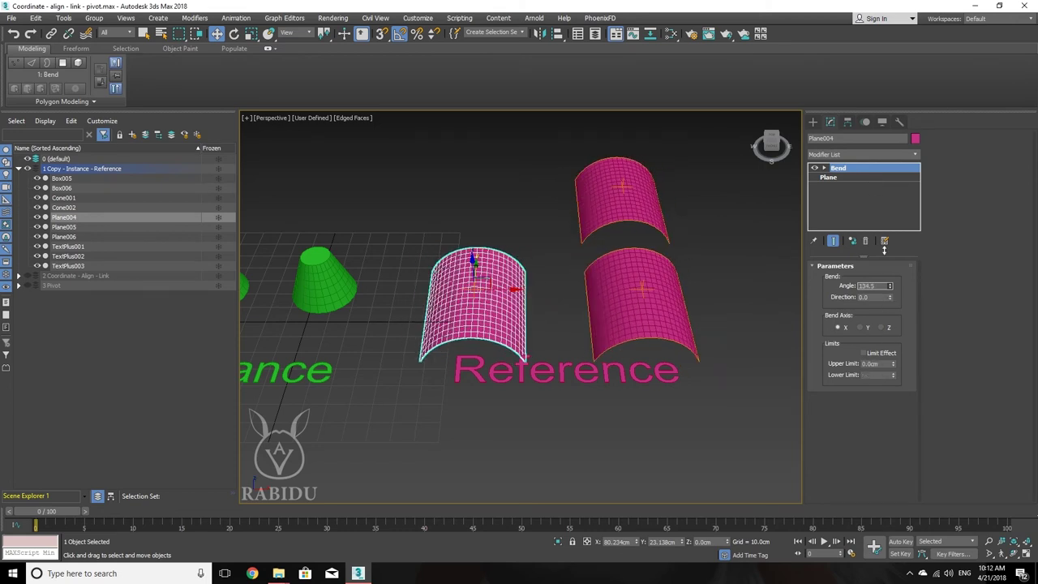
click(658, 294)
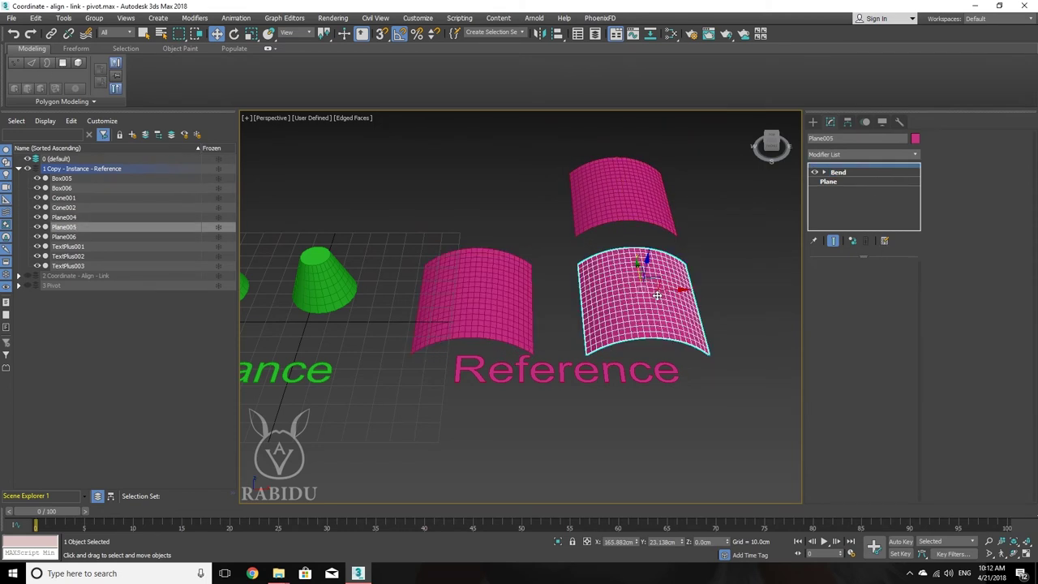
Step: Add an Edit Poly modifier above the Bend on Plane005
click(852, 172)
click(853, 171)
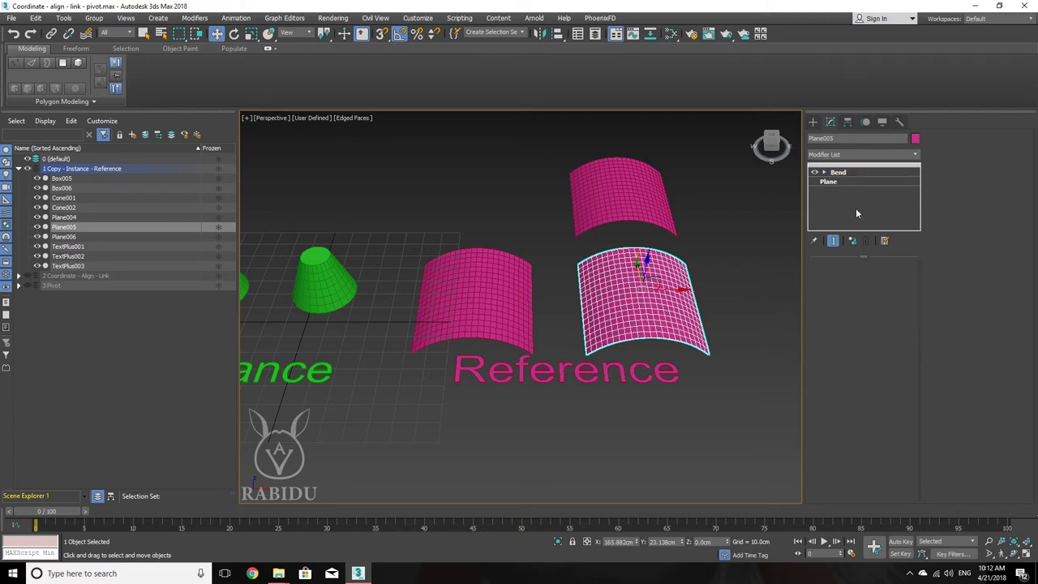
click(908, 154)
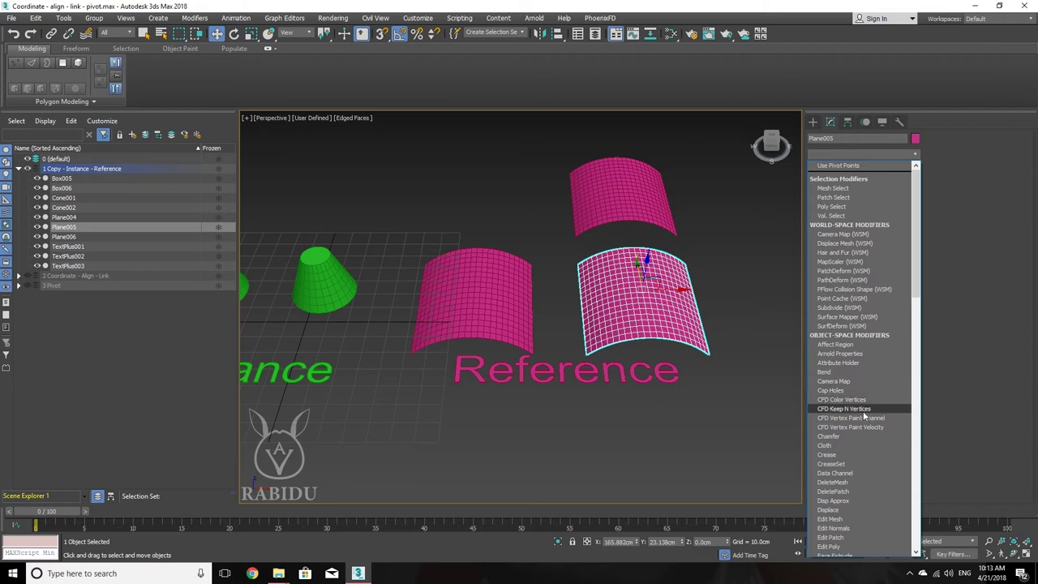
click(829, 546)
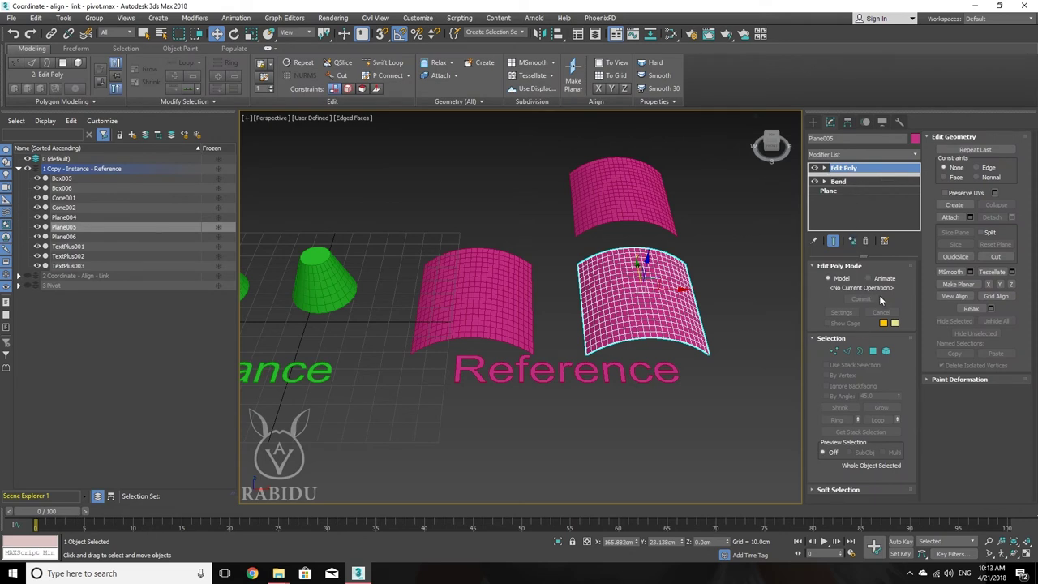
Step: Raise the top-right corner vertices of Plane005 into a tall flap and exit Vertex mode
click(835, 352)
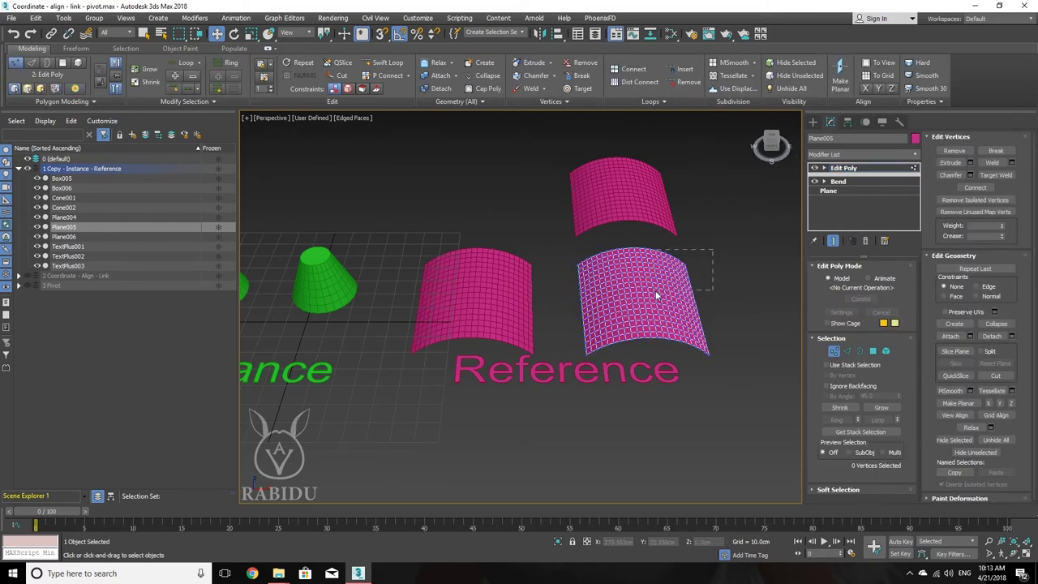
drag(681, 275, 658, 297)
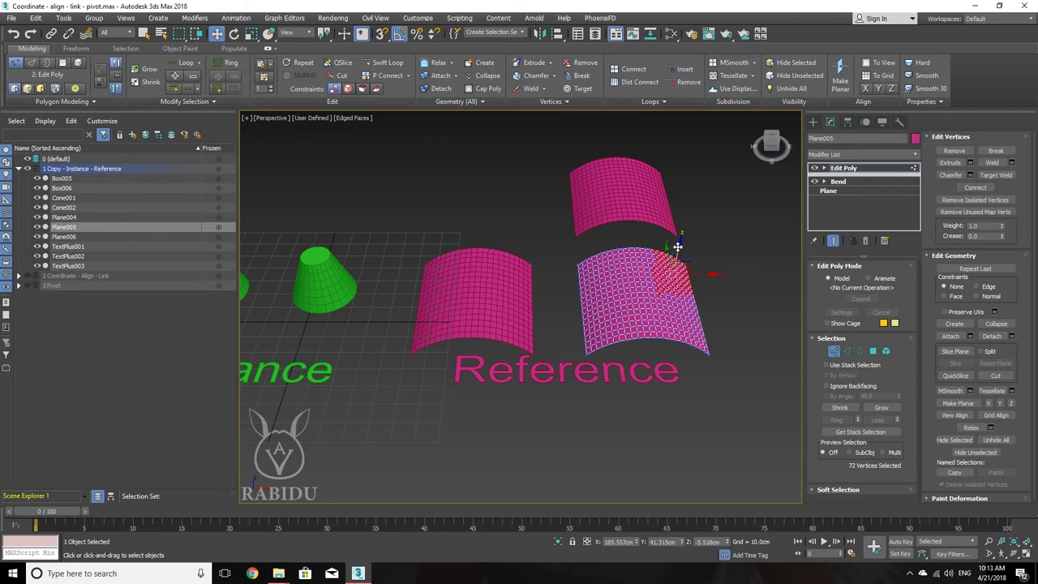
drag(677, 245, 685, 235)
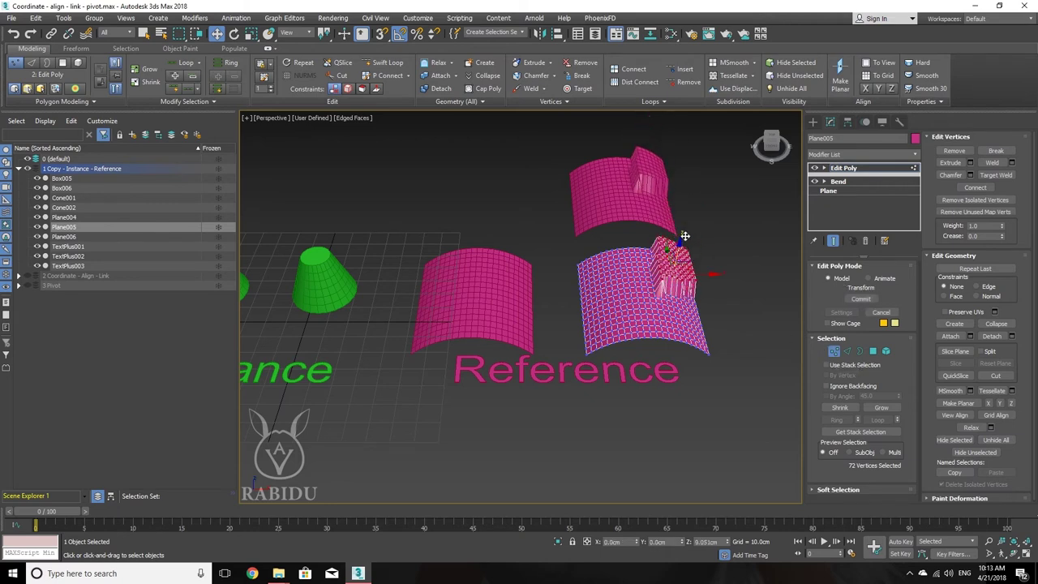
drag(684, 235, 688, 201)
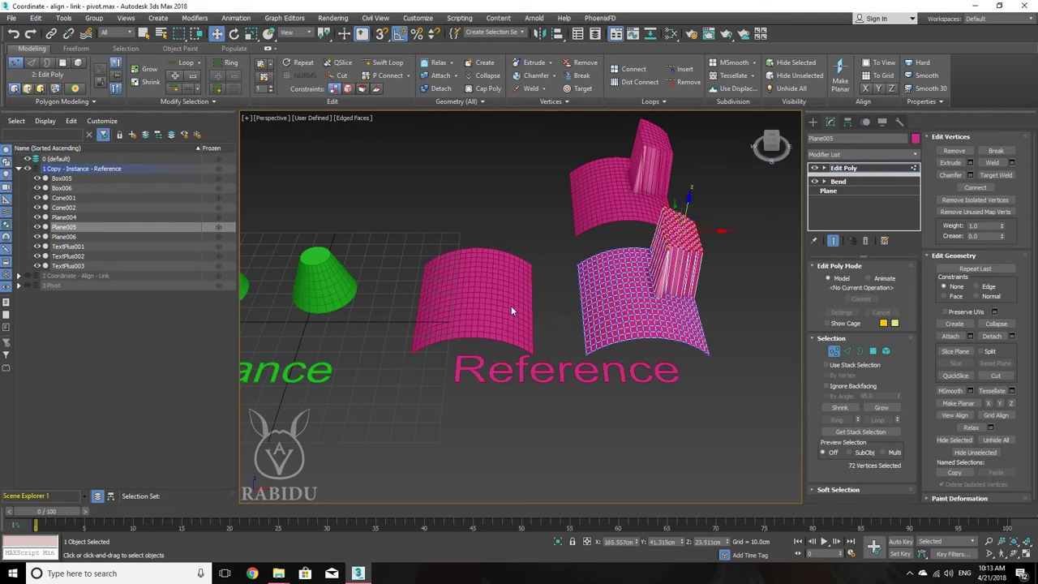
click(834, 350)
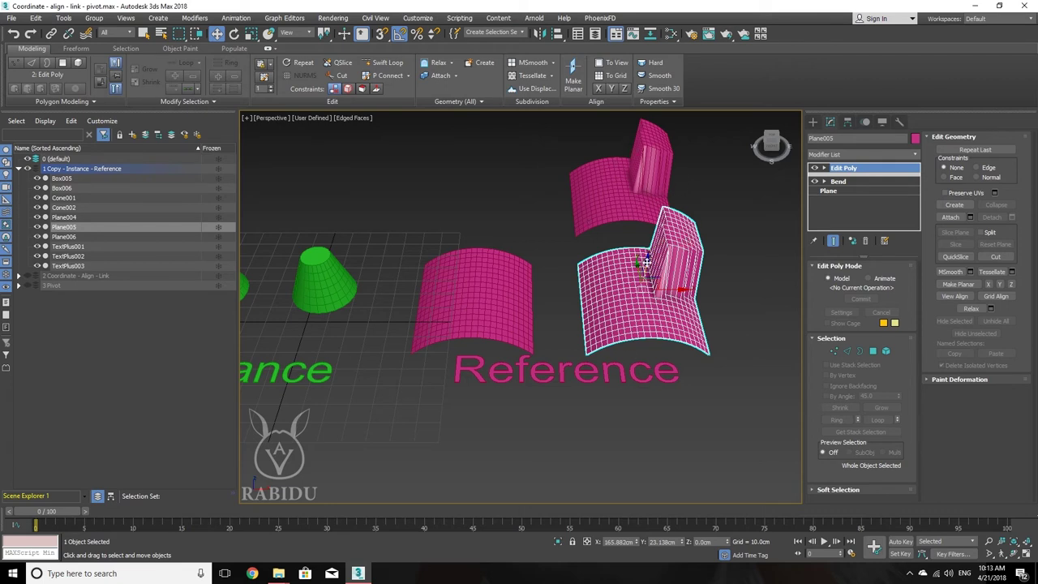
Step: Compare the left, right and upper reference planes and orbit to look down on them
click(508, 288)
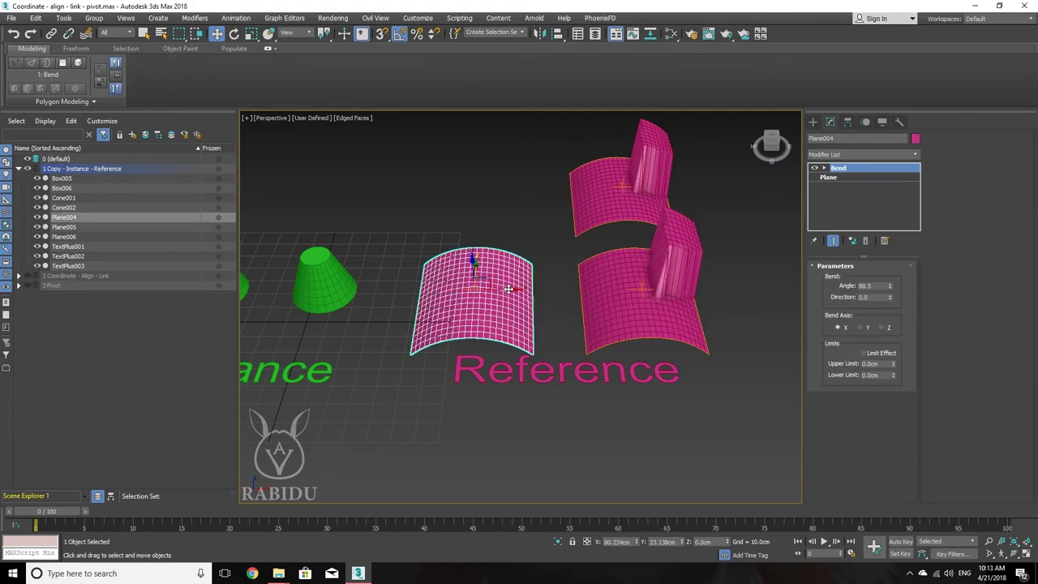
click(637, 292)
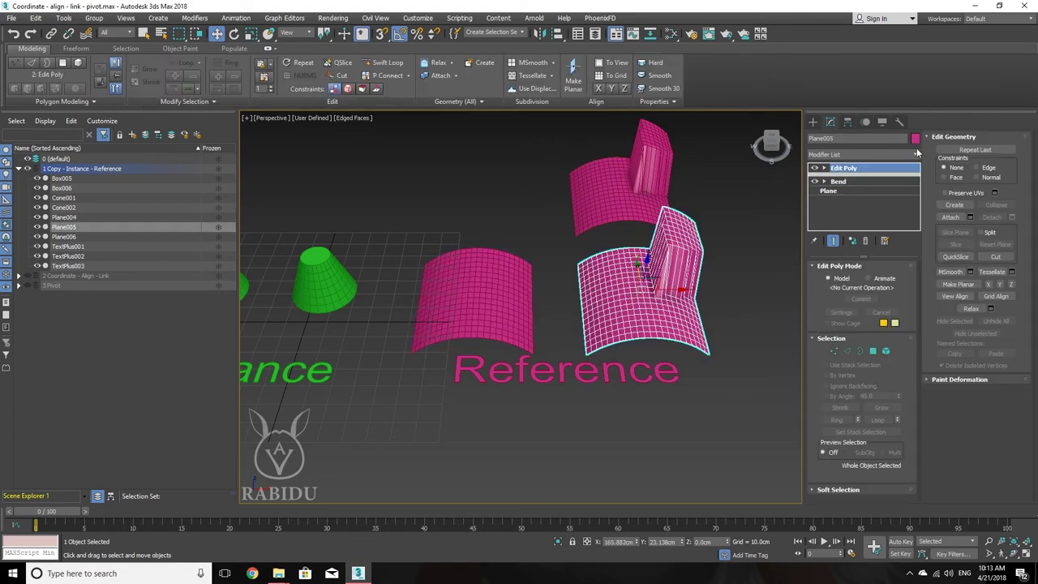
click(614, 195)
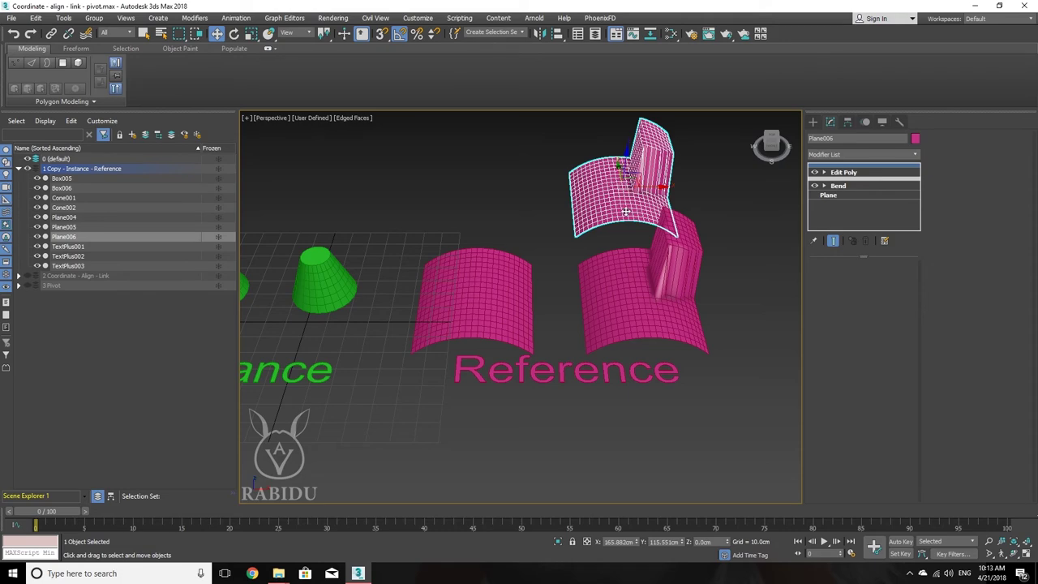
mouse_move(601, 200)
alt+middle_down()
mouse_move(637, 202)
mouse_move(608, 220)
alt+middle_up()
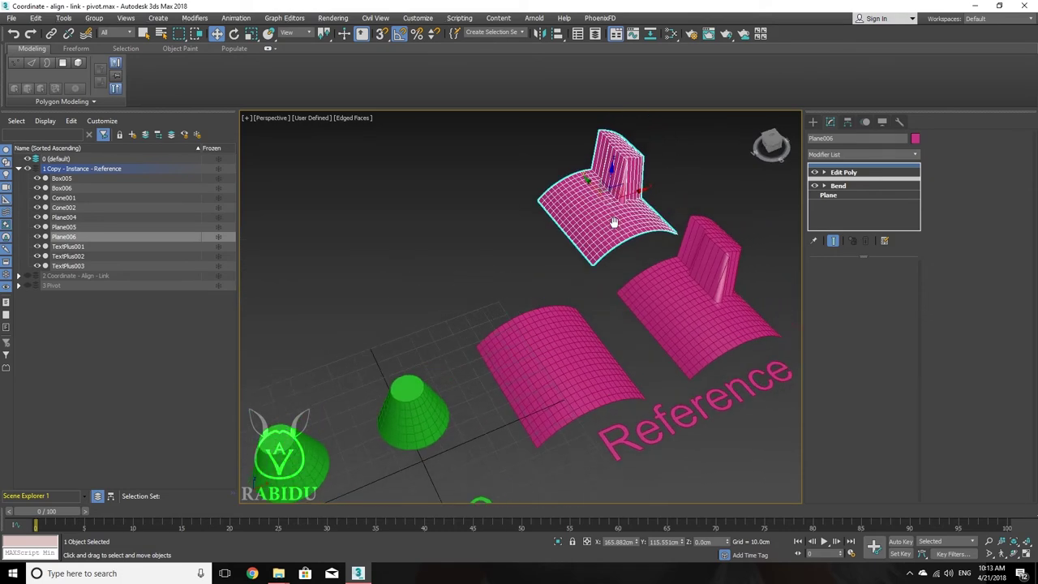
scroll(584, 246, up, 4)
scroll(589, 245, down, 1)
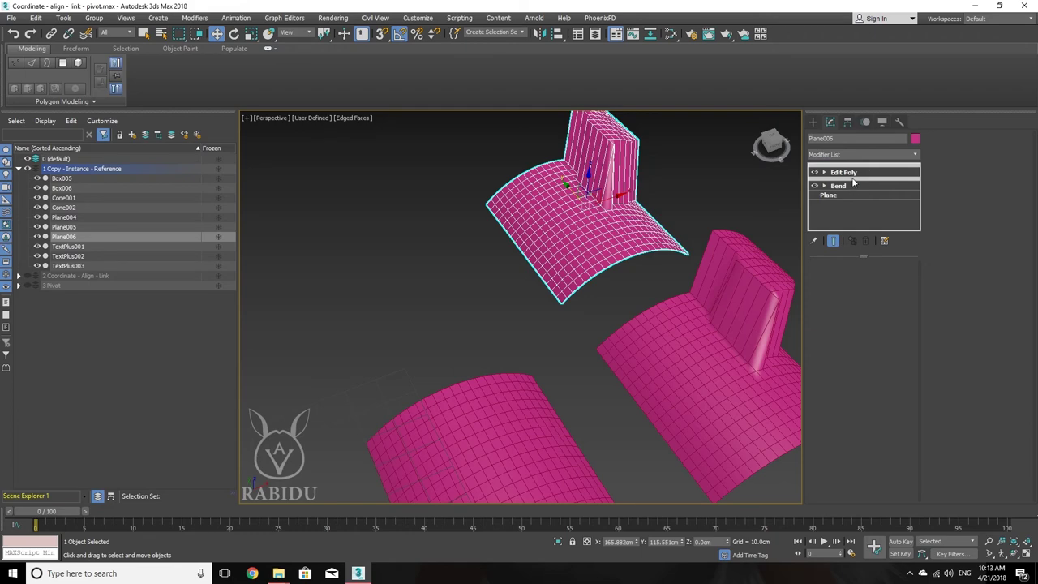
Step: Reselect the upper reference plane Plane006 and expand its Modifier List
click(705, 348)
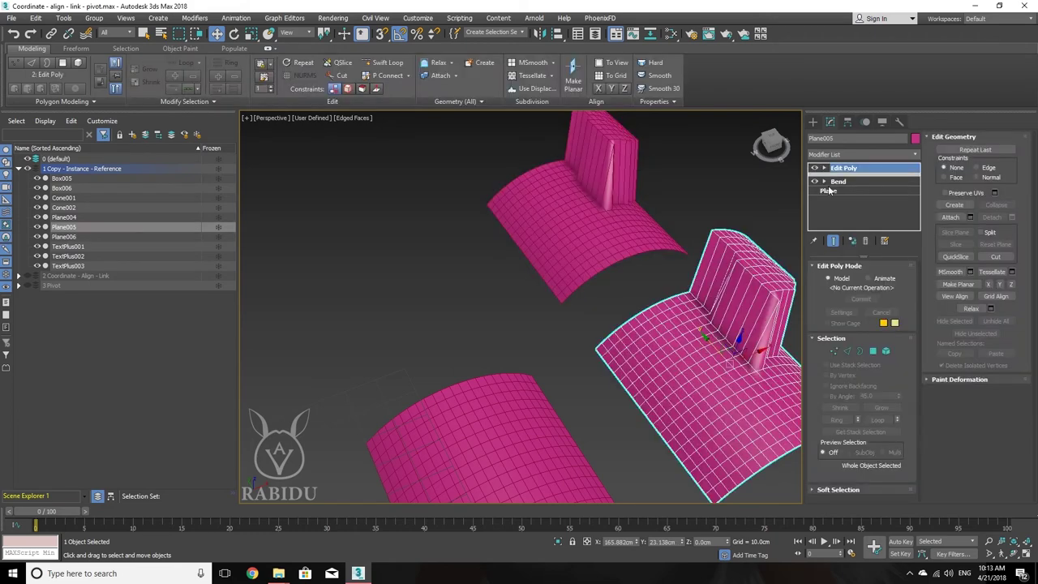
click(587, 217)
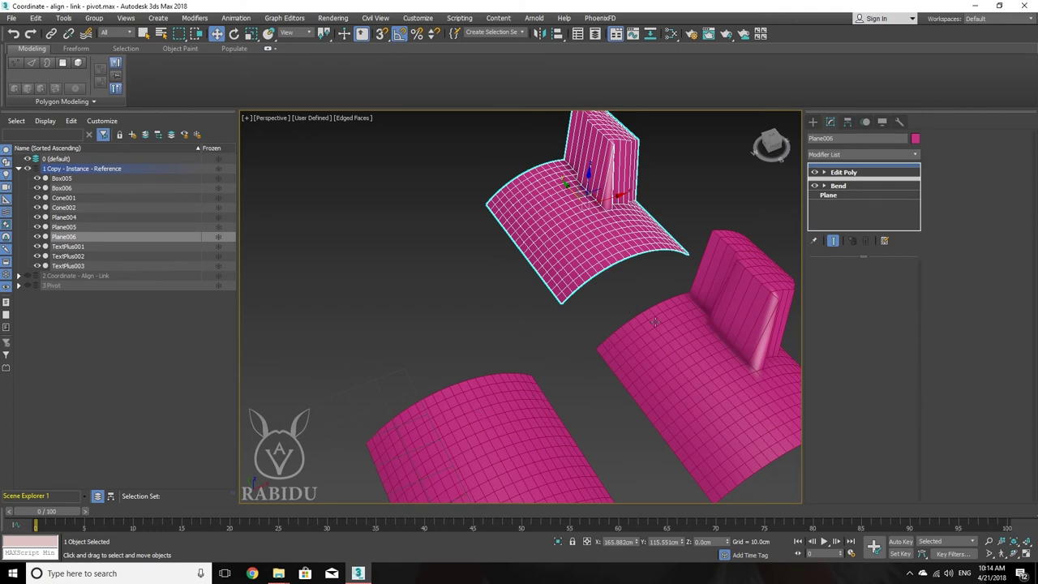
click(723, 339)
click(604, 221)
click(898, 154)
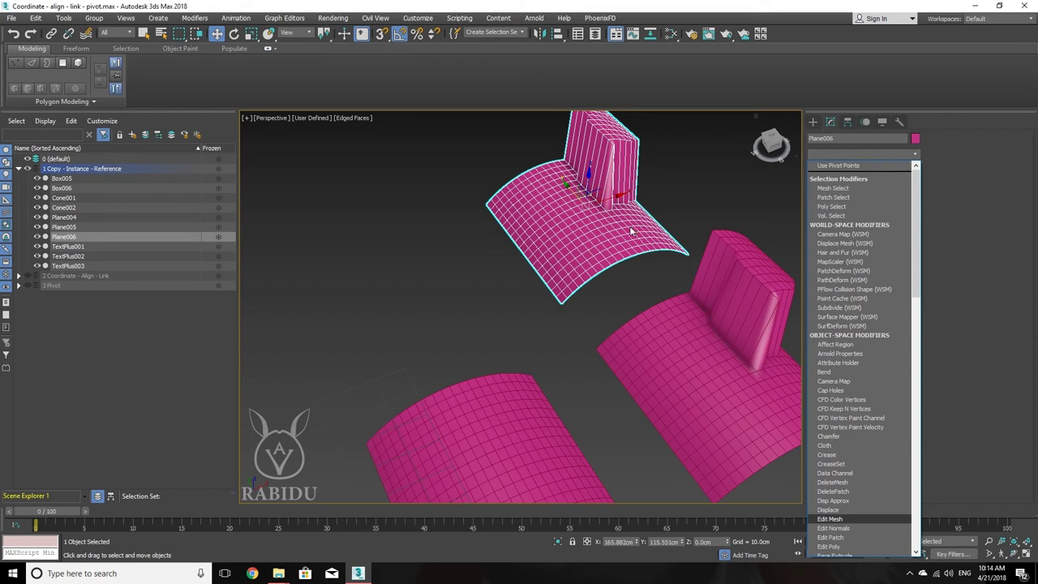
Step: Add an Edit Poly to Plane006 and raise its top-left corner vertices upward
click(839, 548)
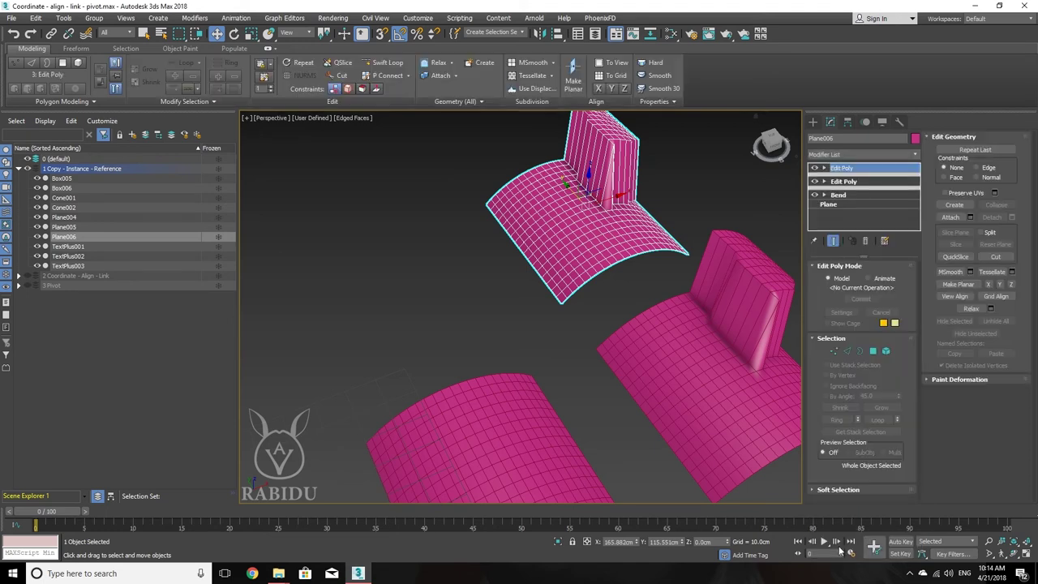
click(836, 351)
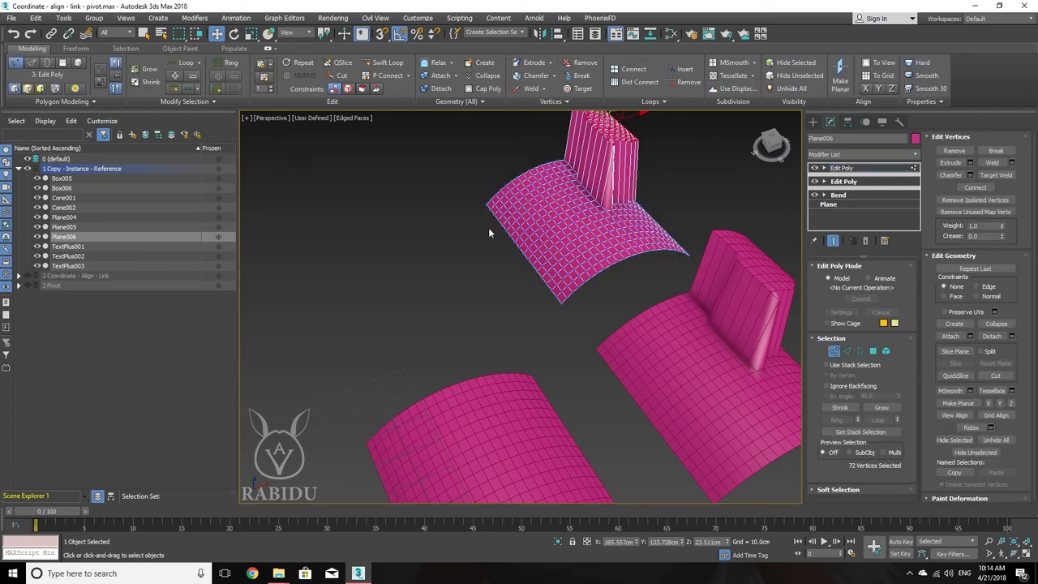
drag(498, 217, 519, 236)
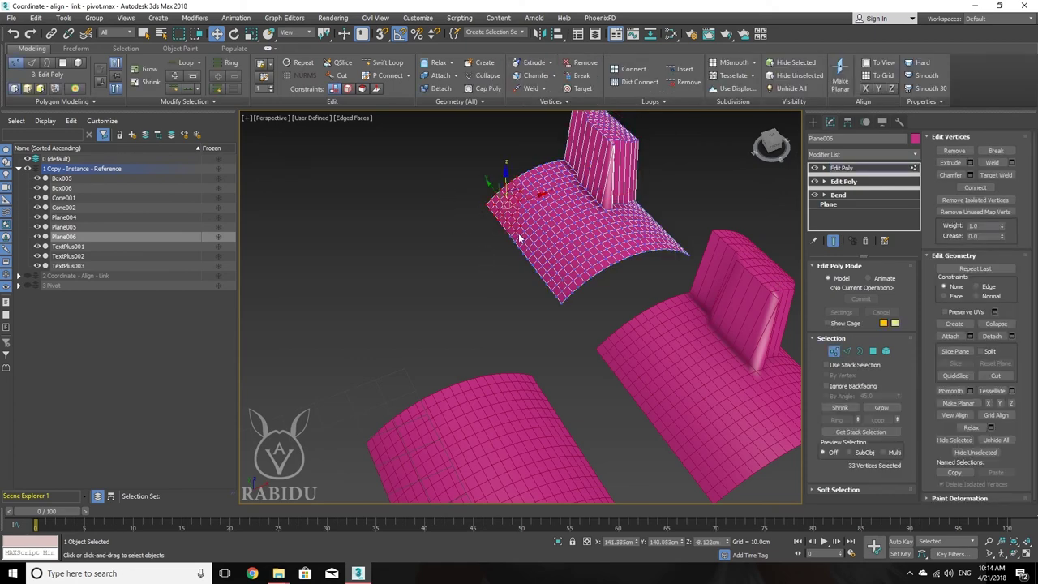
drag(506, 175, 513, 107)
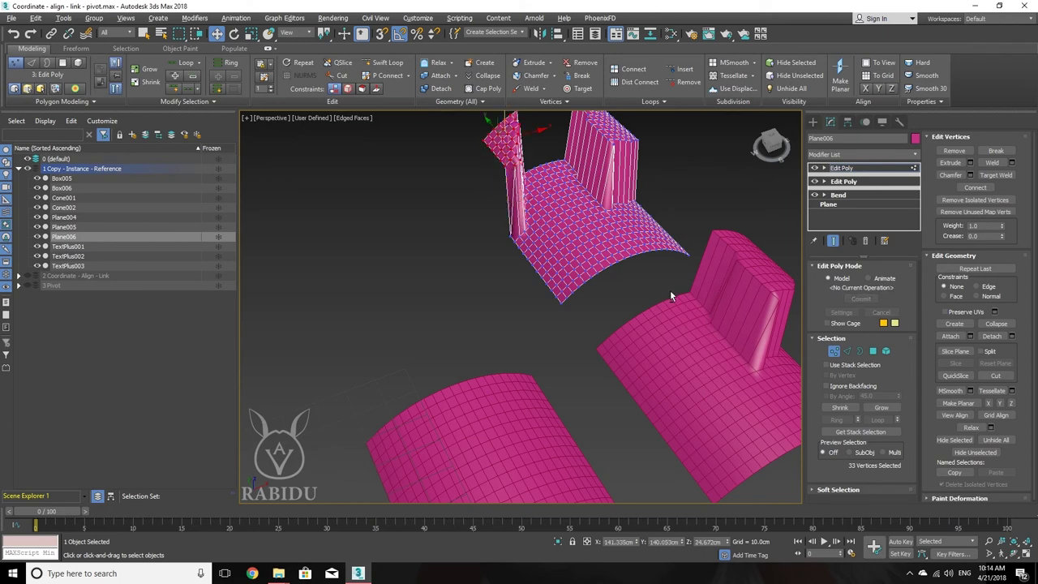
alt+middle_drag(670, 296, 620, 307)
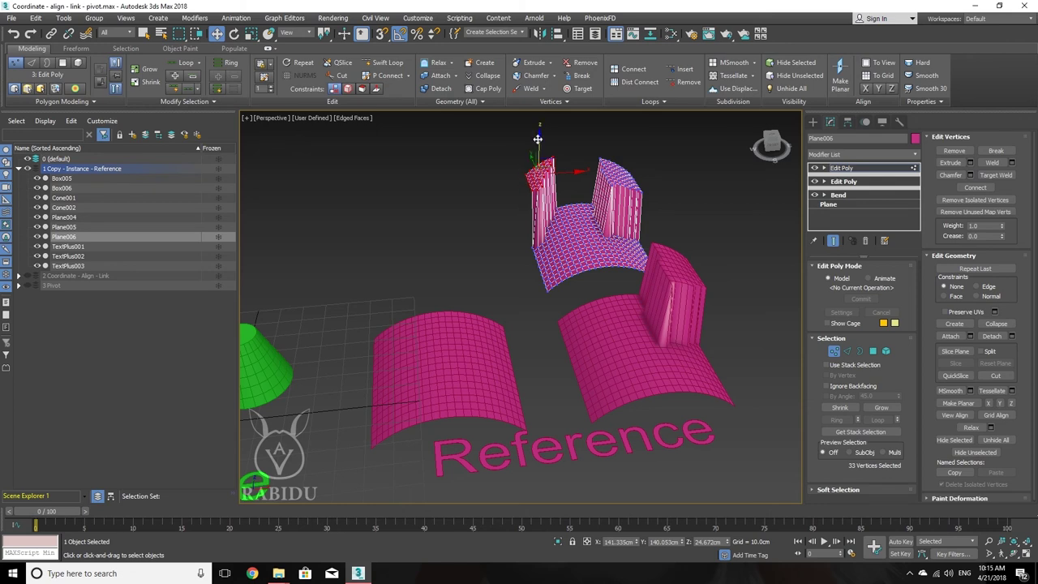
Step: Rotate the raised vertices 40° on Y to tilt the second flap, then exit Vertex mode
key(e)
drag(552, 152, 573, 149)
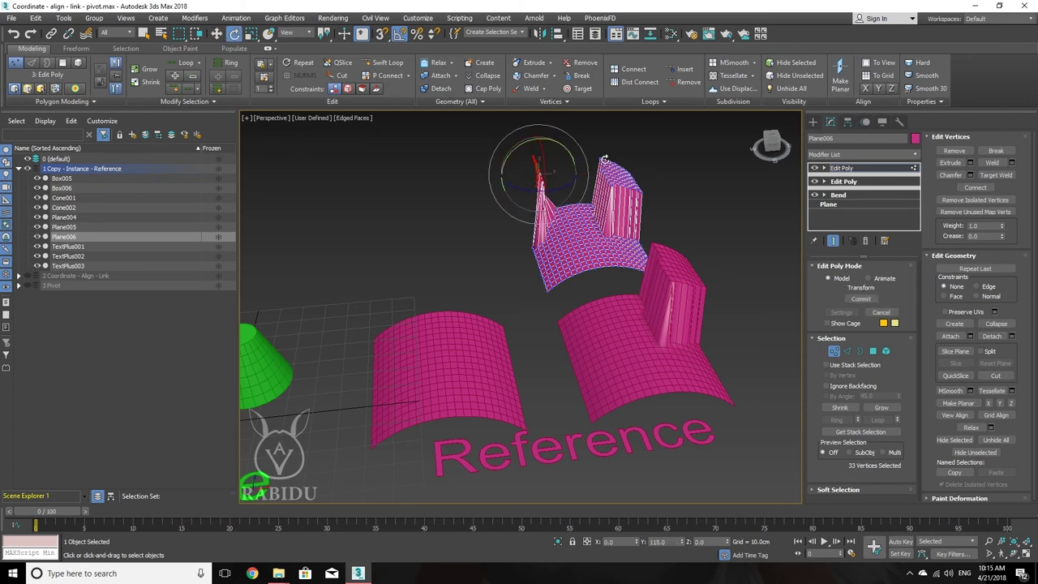
click(862, 170)
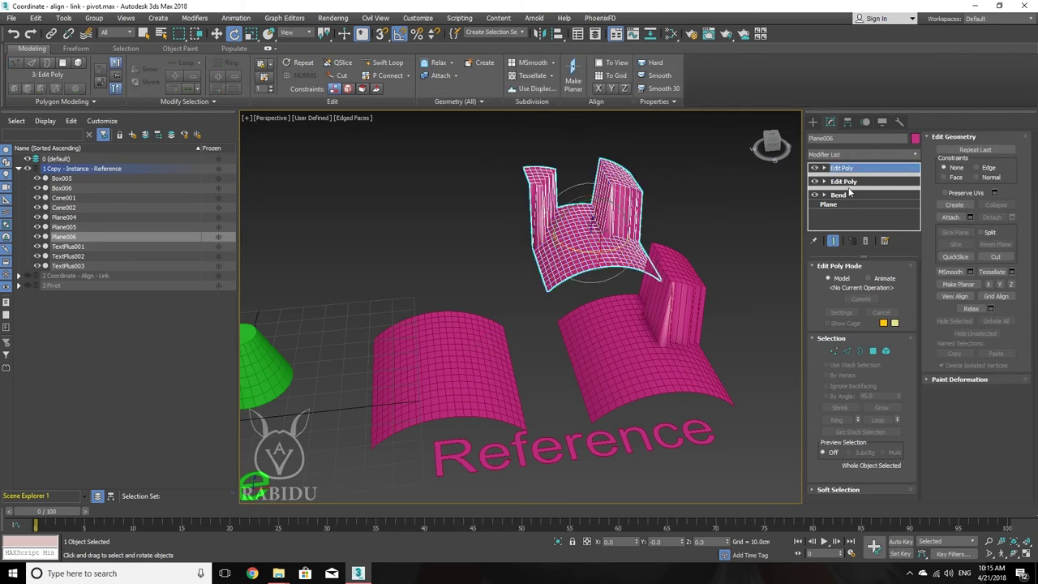
click(847, 197)
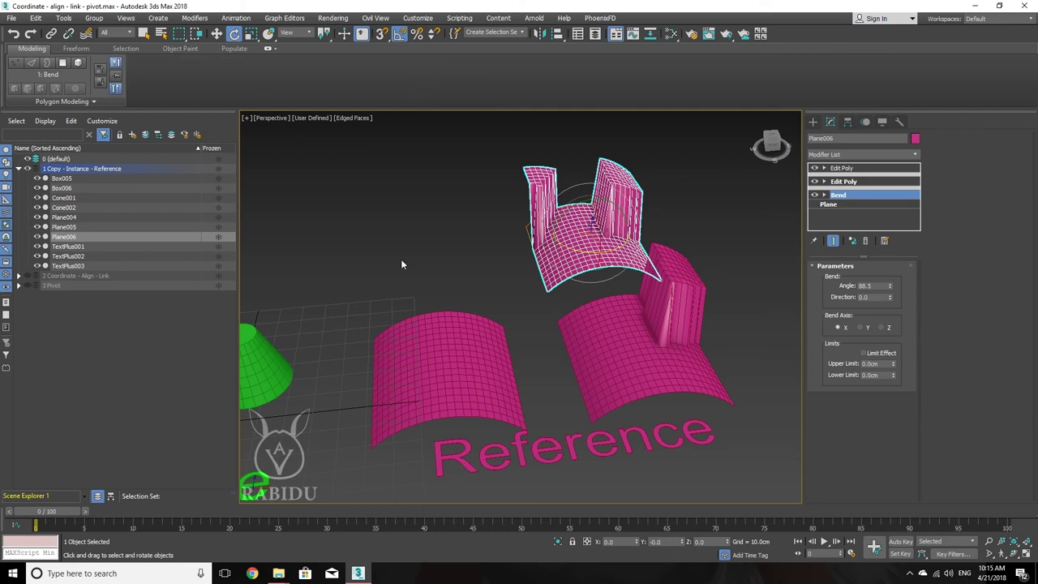
Step: Set the shared Bend Angle to 55 and pan and zoom out over the cones and boxes
mouse_move(889, 285)
mouse_down()
mouse_move(878, 200)
mouse_move(910, 349)
mouse_move(870, 420)
mouse_move(833, 275)
mouse_move(835, 243)
mouse_up()
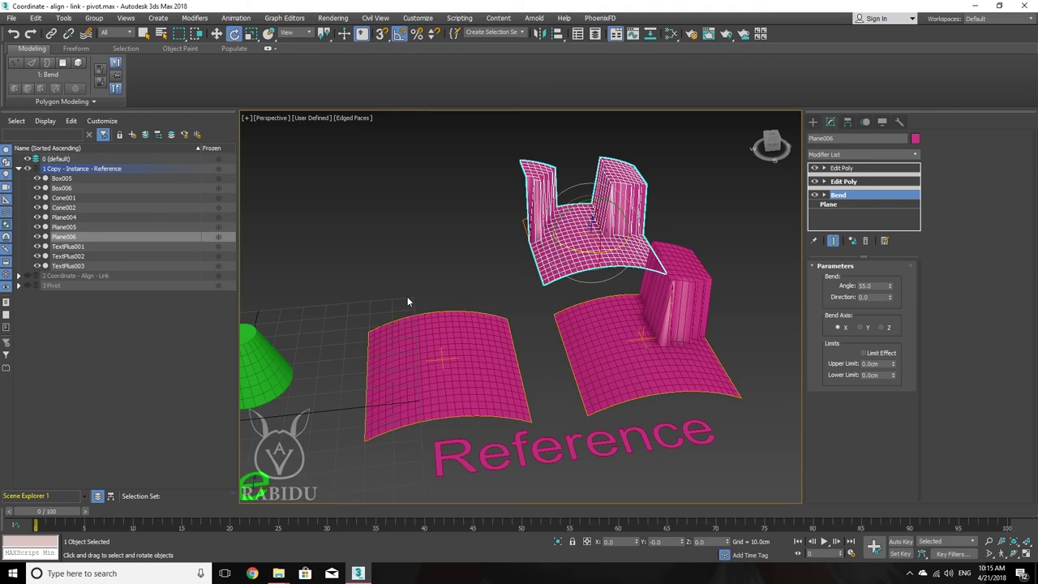
middle_drag(407, 296, 501, 256)
scroll(500, 257, down, 3)
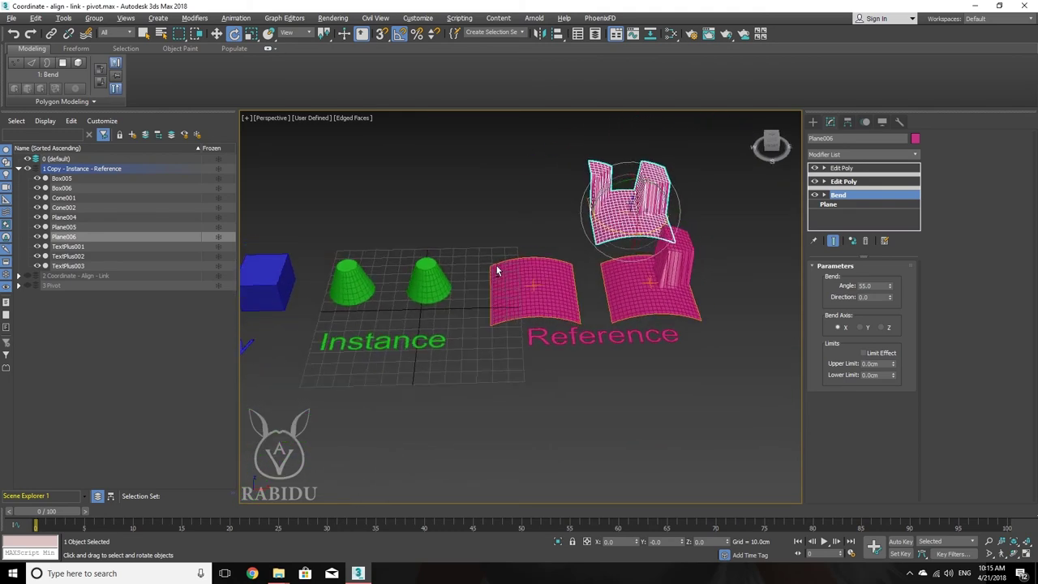
mouse_move(493, 269)
middle_down()
mouse_move(505, 307)
mouse_move(525, 308)
middle_up()
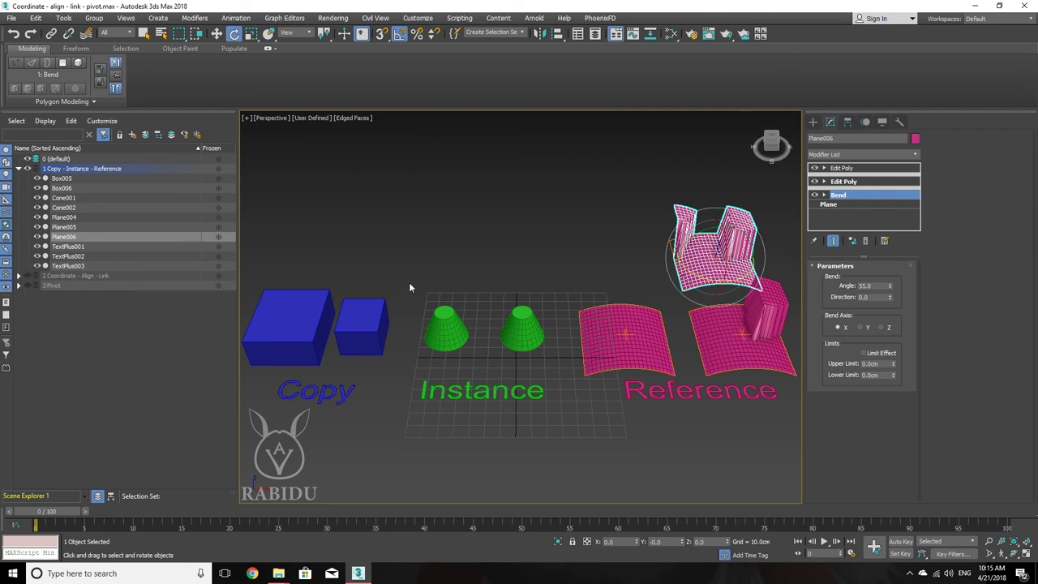
mouse_move(415, 273)
mouse_down()
mouse_move(565, 442)
mouse_move(547, 442)
mouse_up()
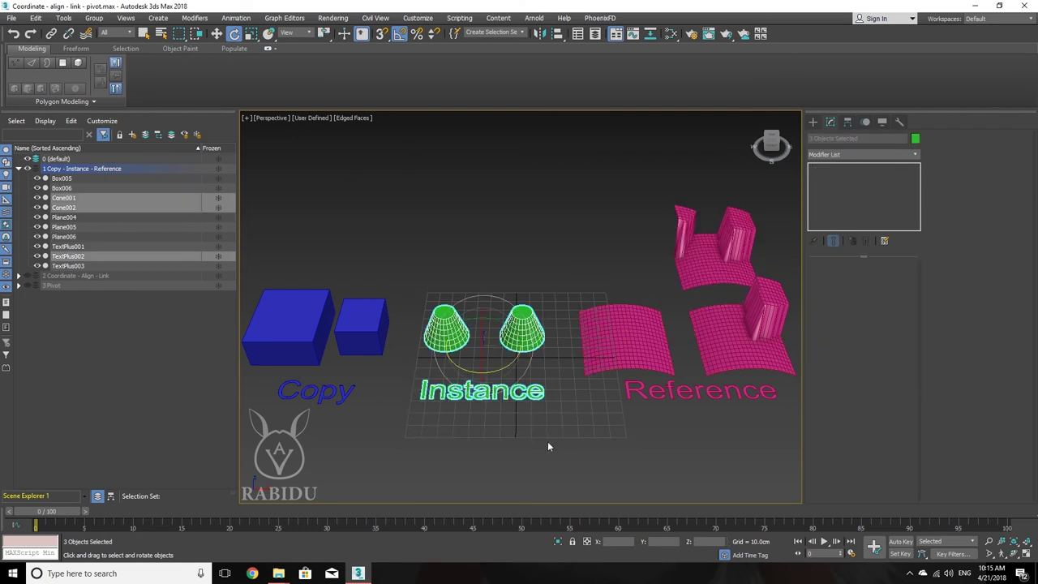
Step: Shift-drag Box006 upward twice as Copy clones, stacking Box007 and Box008 above it
click(548, 441)
click(347, 321)
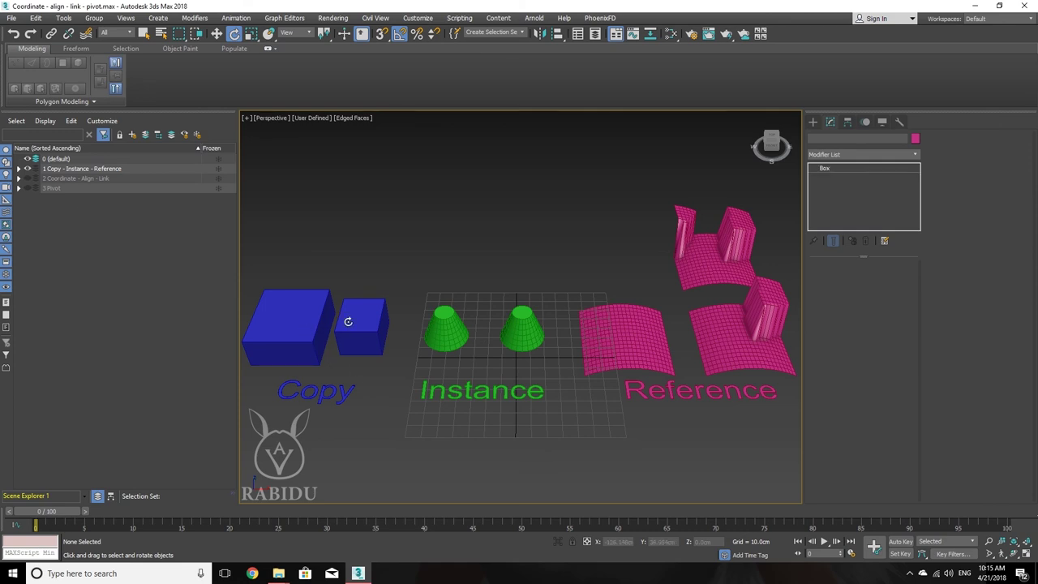
key(w)
shift+drag(374, 312, 388, 254)
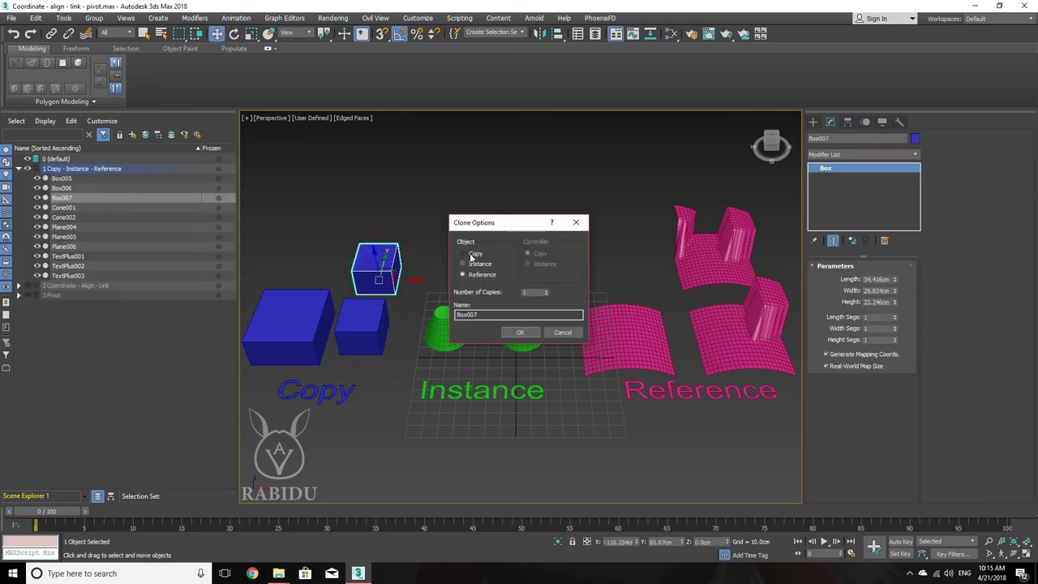
click(463, 253)
click(520, 331)
mouse_move(385, 255)
shift+mouse_down()
mouse_move(399, 197)
mouse_move(361, 340)
mouse_move(363, 326)
shift+mouse_up()
click(522, 331)
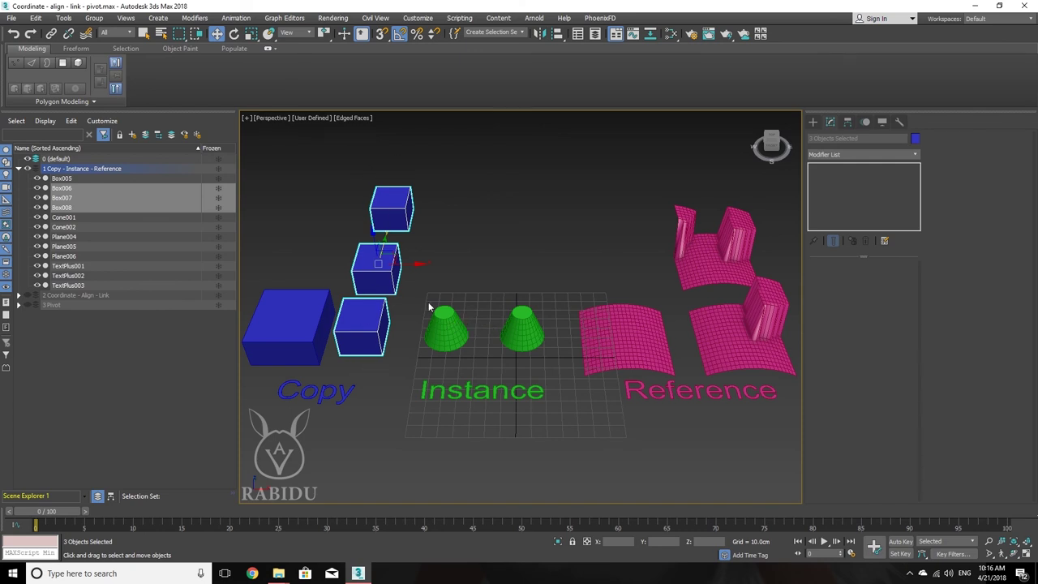
Step: Shift-drag both green cones upward as Instance clones with 2 copies, creating Cone003–Cone006
drag(426, 301, 532, 345)
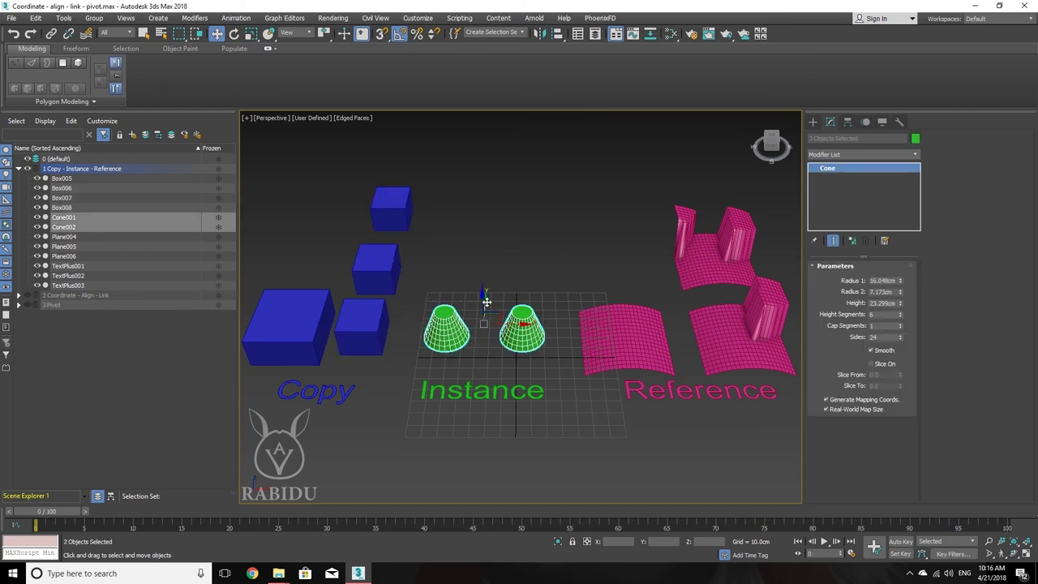
shift+drag(488, 301, 498, 258)
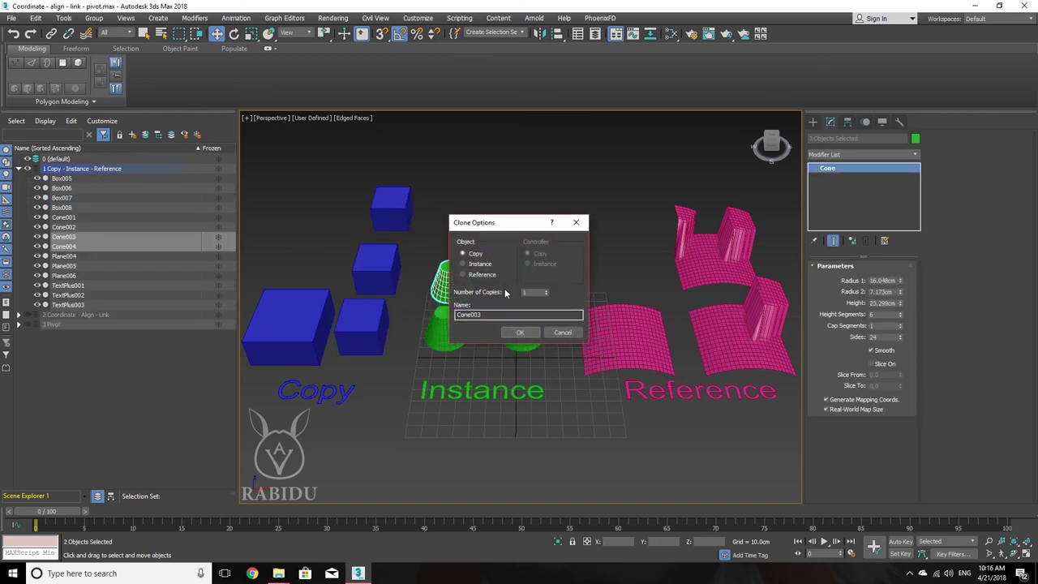
click(463, 263)
click(547, 290)
click(520, 332)
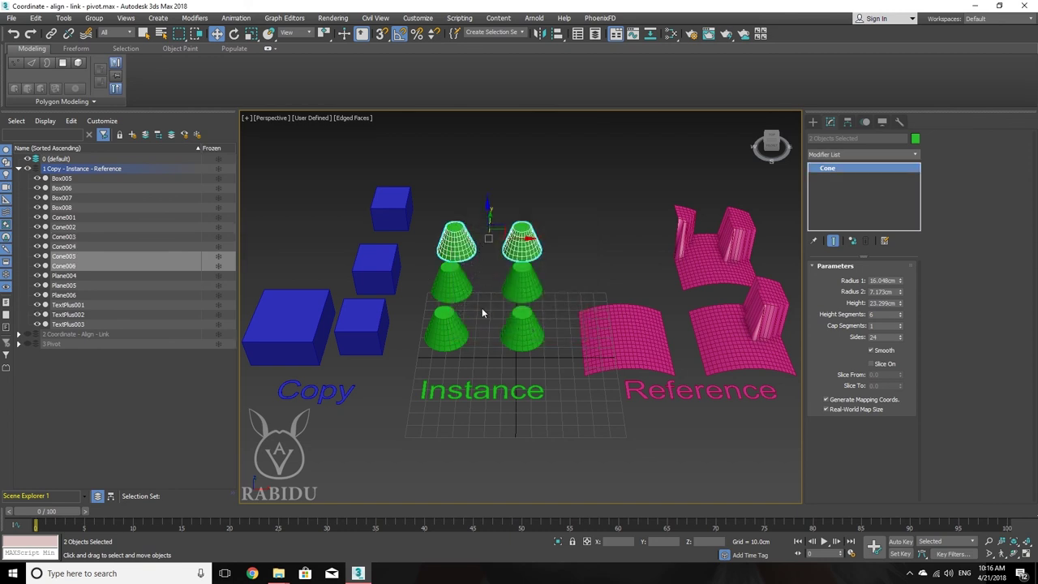
click(431, 327)
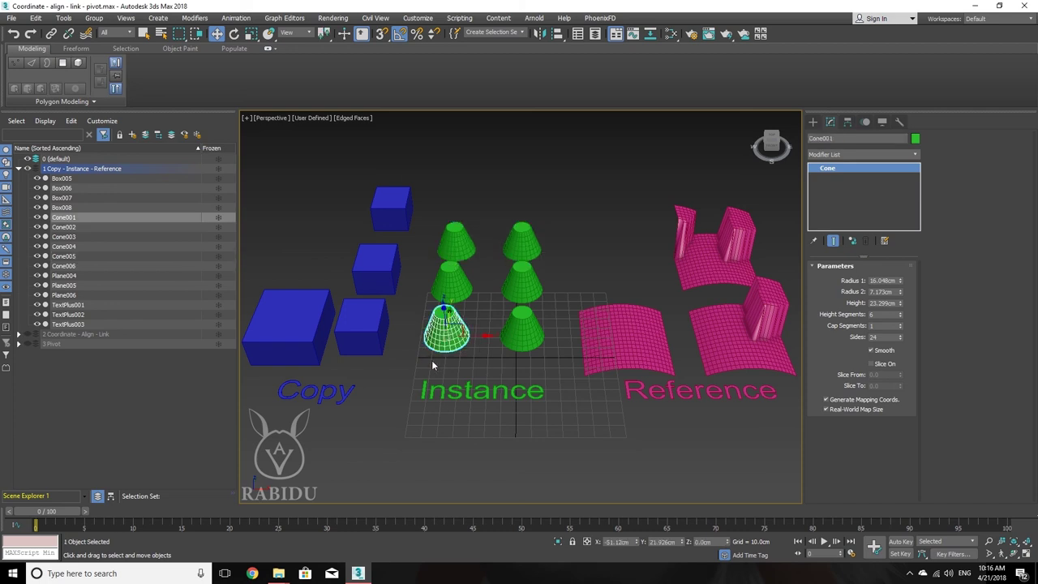